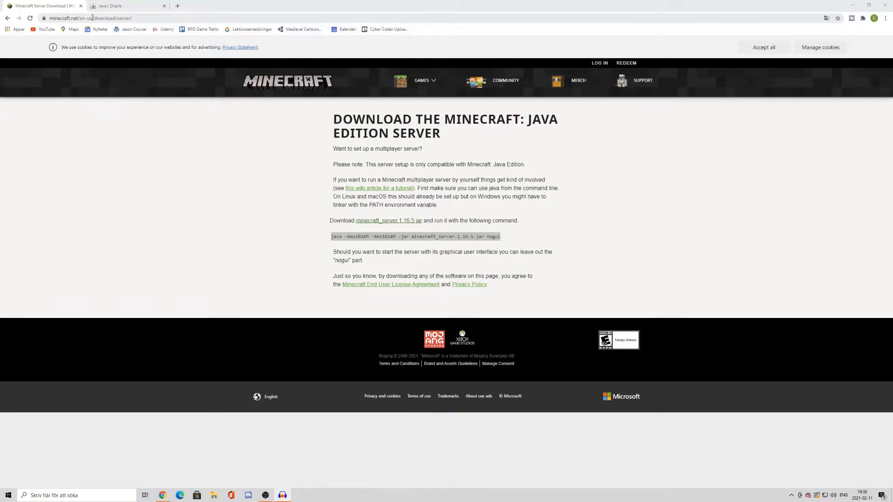
Download the minecraft_server.1.16.5.jar file from the Minecraft server page and keep it despite its file type
click(285, 255)
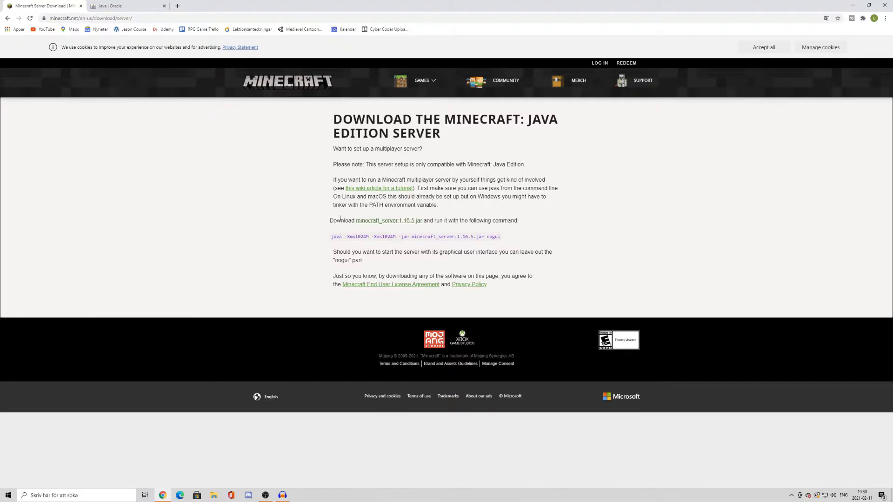
drag(330, 223, 459, 222)
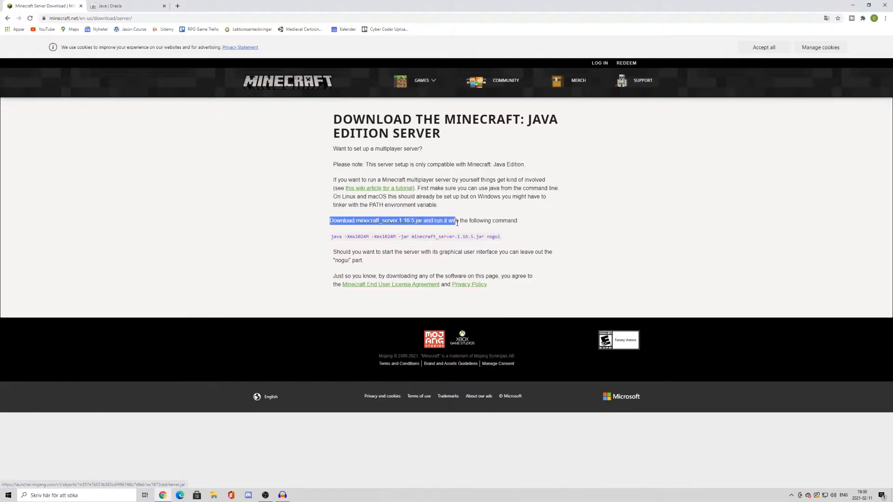
click(444, 222)
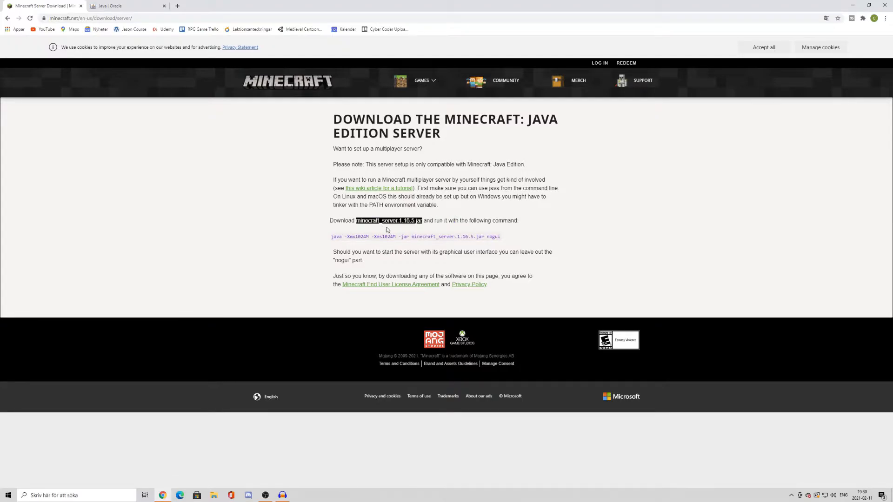
click(404, 227)
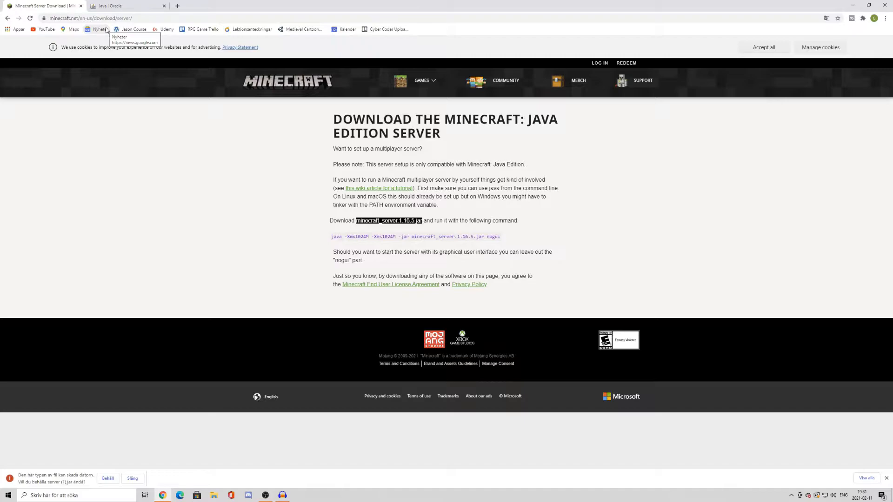
click(108, 479)
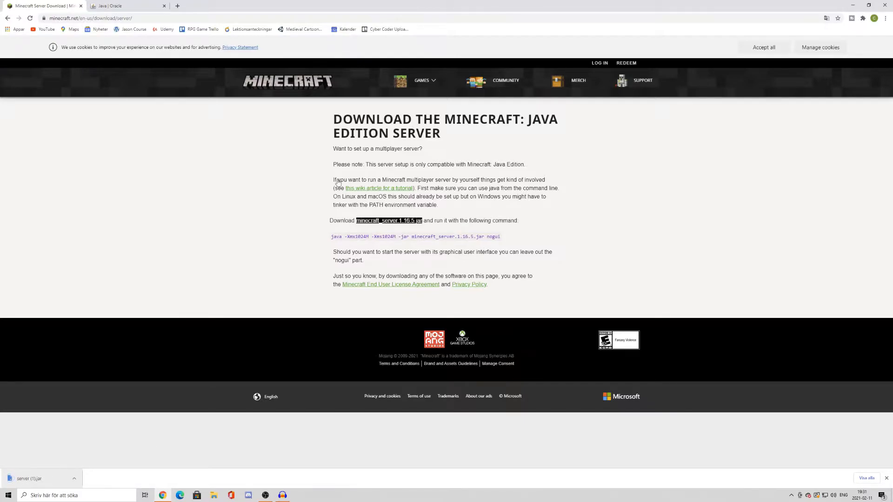
View the Java download page in the other open browser page and return to the Minecraft server page
click(135, 6)
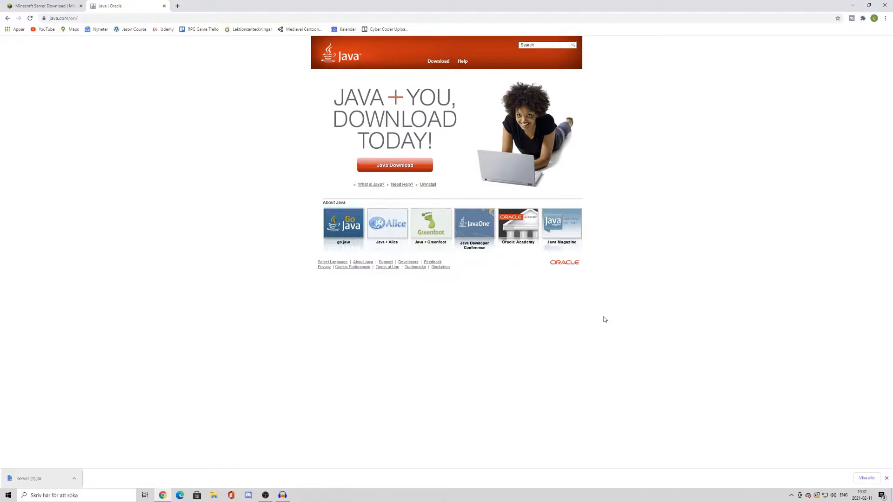
click(44, 6)
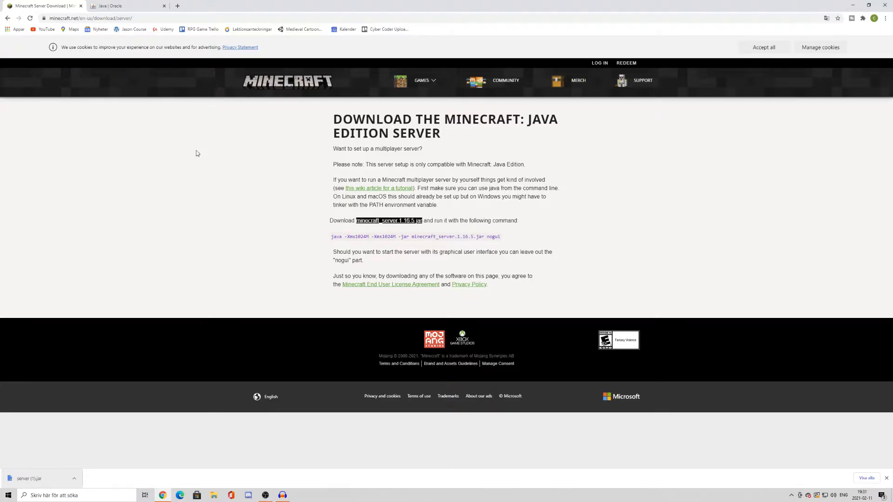
Move the browser out of the way and create a new folder named minecraft_server on the desktop
drag(348, 7, 256, 97)
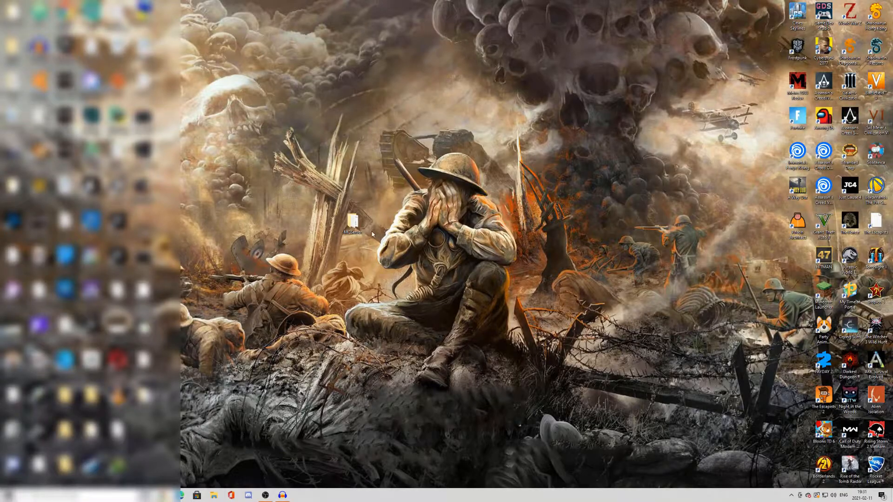
drag(353, 222, 143, 430)
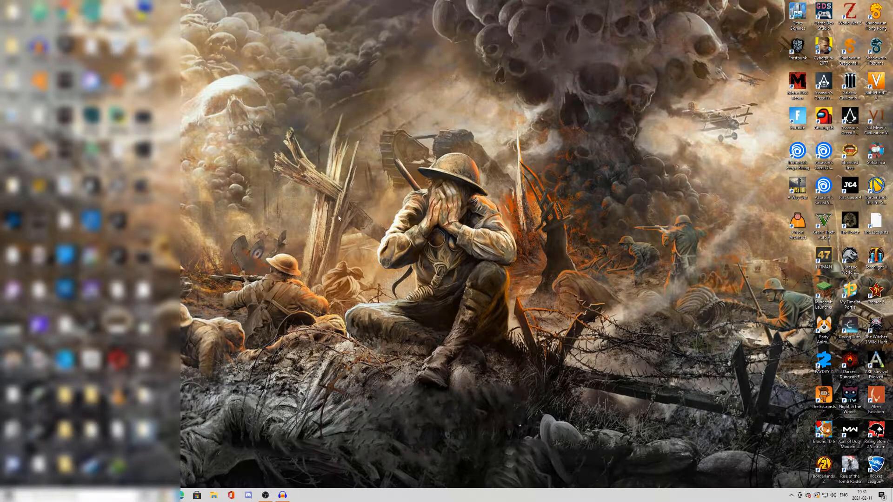
right_click(308, 210)
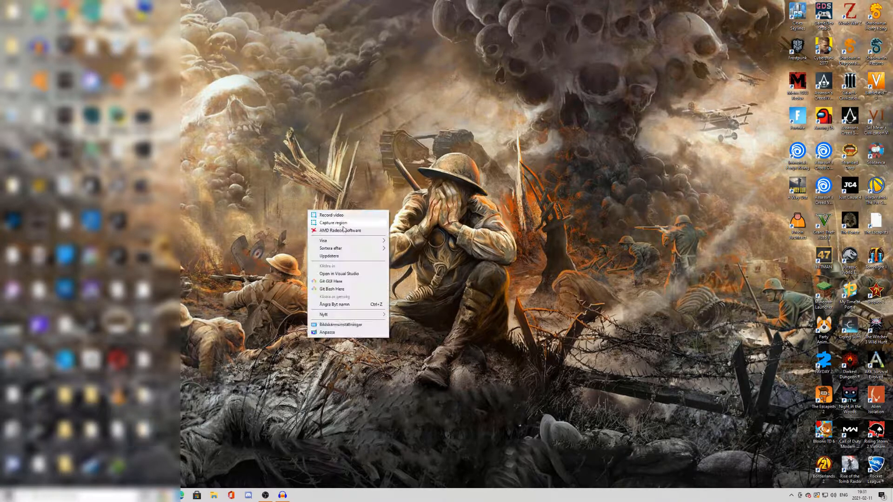
mouse_move(336, 316)
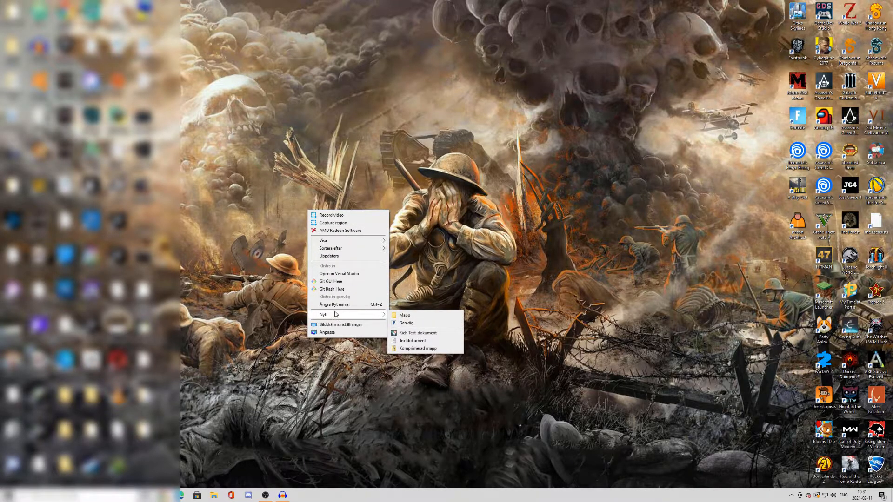
click(404, 316)
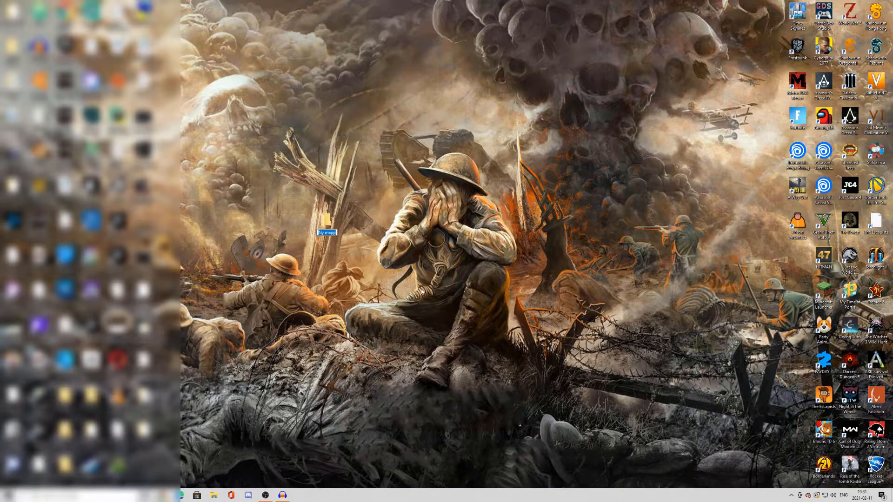
text(minecraft-server)
key(Return)
Open the minecraft_server folder and put the downloaded server (1).jar file into it from the browser
double_click(344, 226)
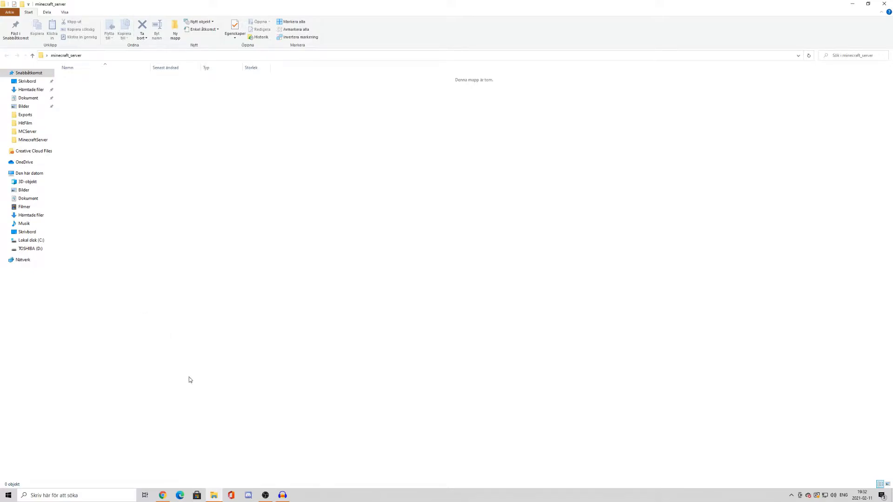
key(alt+Tab)
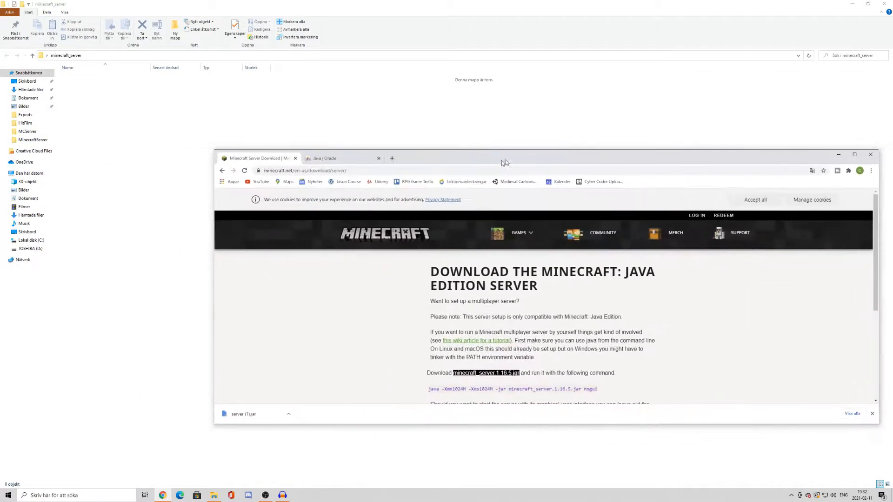
drag(311, 378, 187, 158)
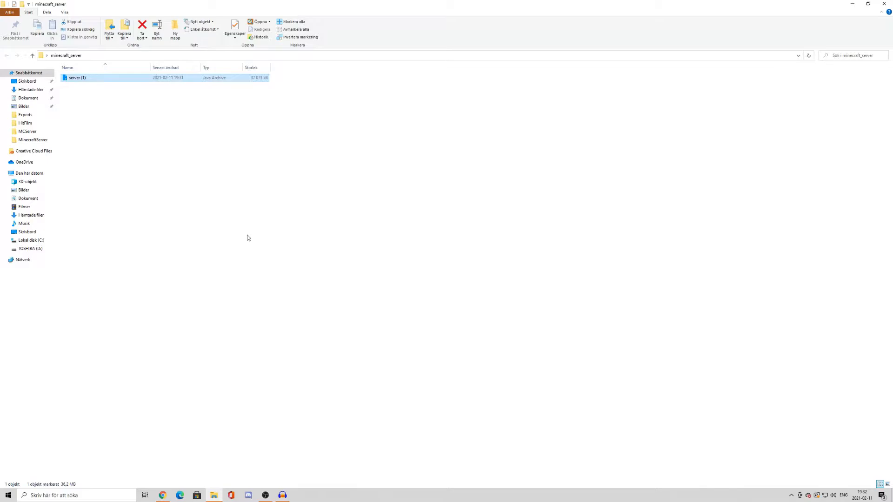
click(206, 116)
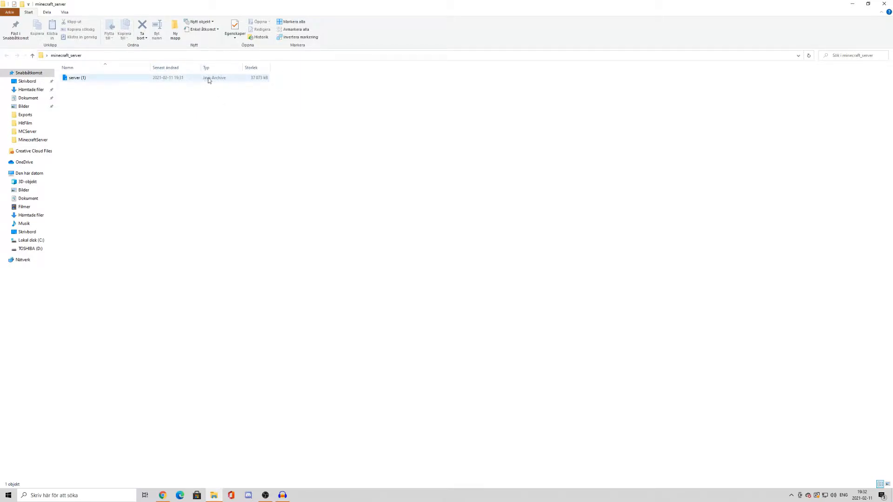
Rename the server (1) Java archive in the folder as minecraft_server
right_click(90, 82)
right_click(65, 109)
right_click(70, 79)
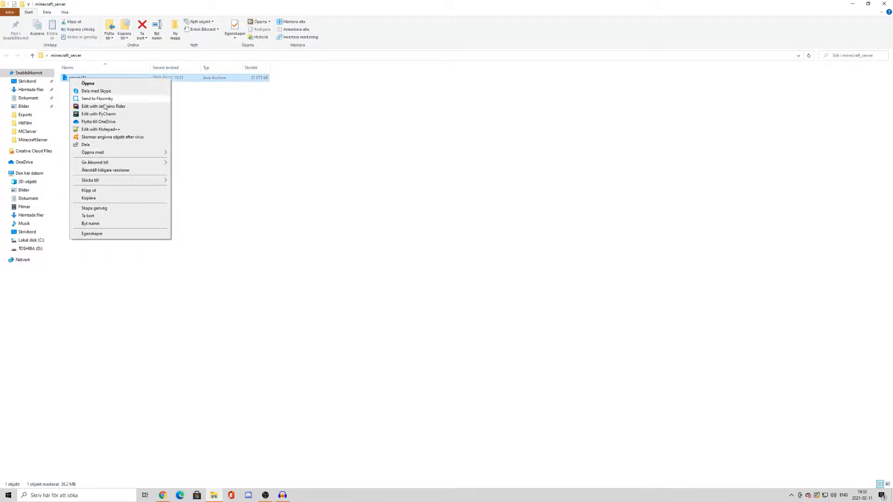
click(99, 223)
text(minecraft)
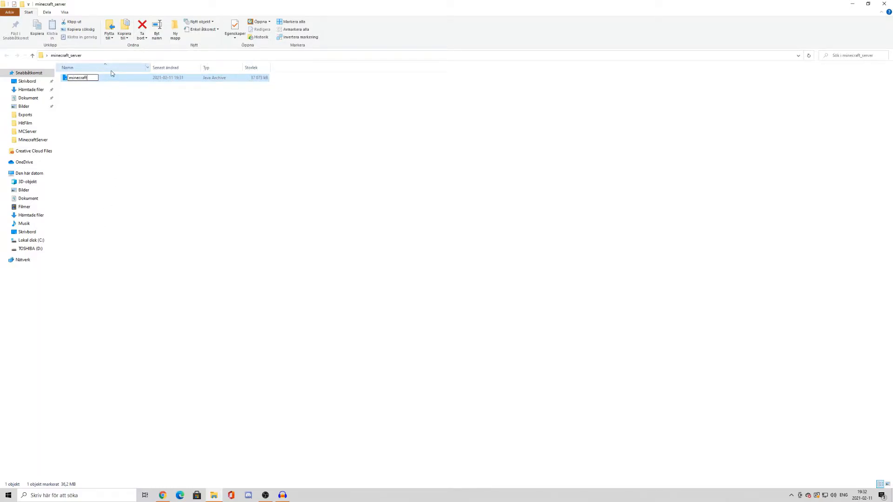
text(_server)
key(Return)
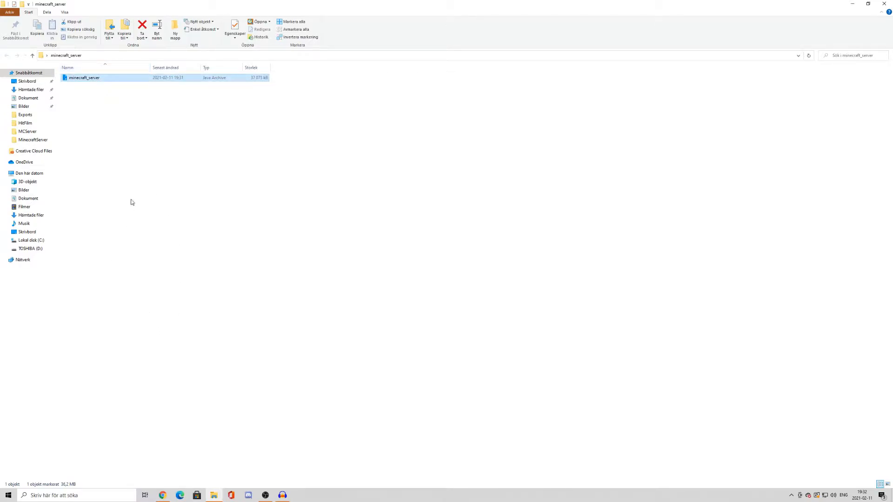
Create a new text document named start in the minecraft_server folder
right_click(149, 127)
mouse_move(190, 265)
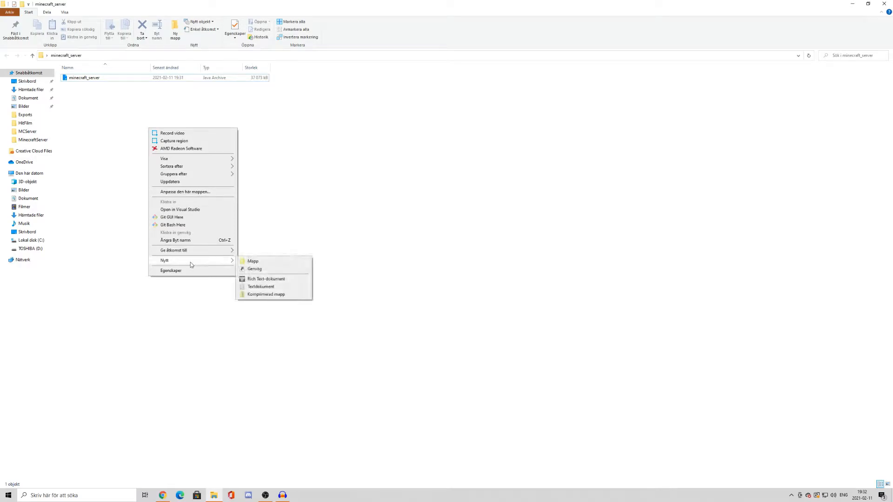
click(256, 287)
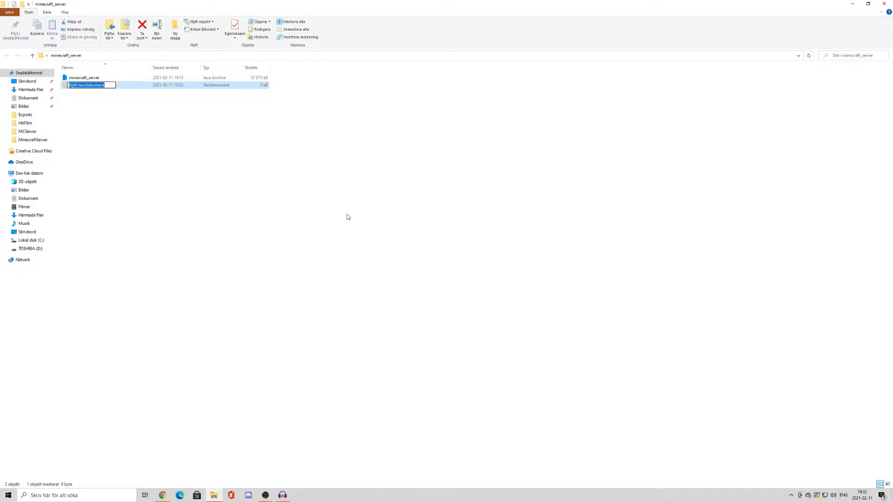
text(start)
key(Return)
Open the start text document and paste in the command "java -Xmx1024M -Xms1024M -jar minecraft_server.1.16.5.jar nogui" copied from the Minecraft download page
double_click(168, 90)
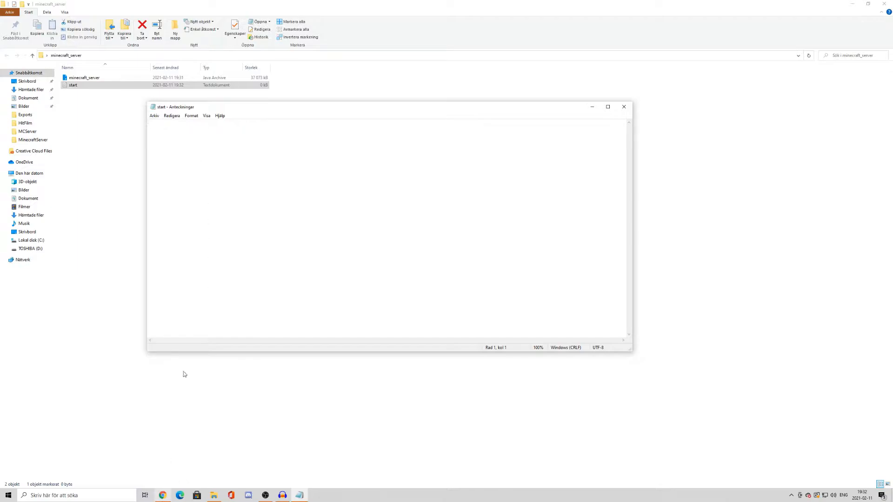
click(167, 492)
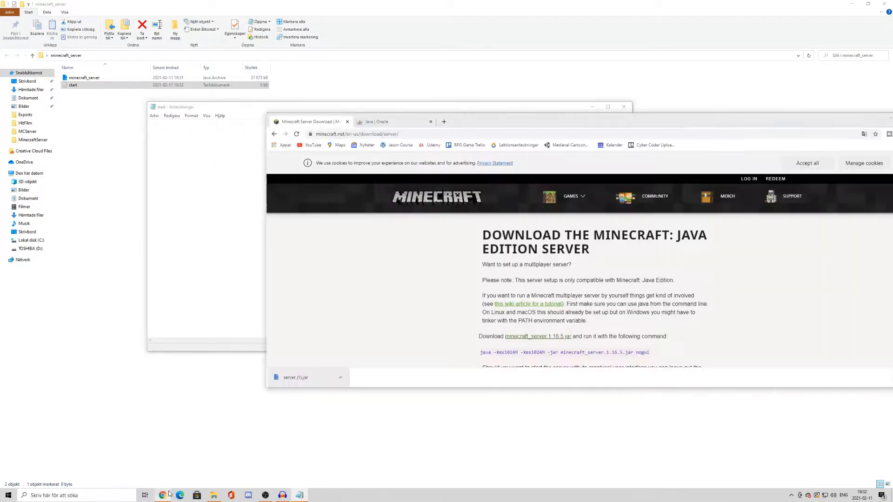
drag(502, 129, 495, 3)
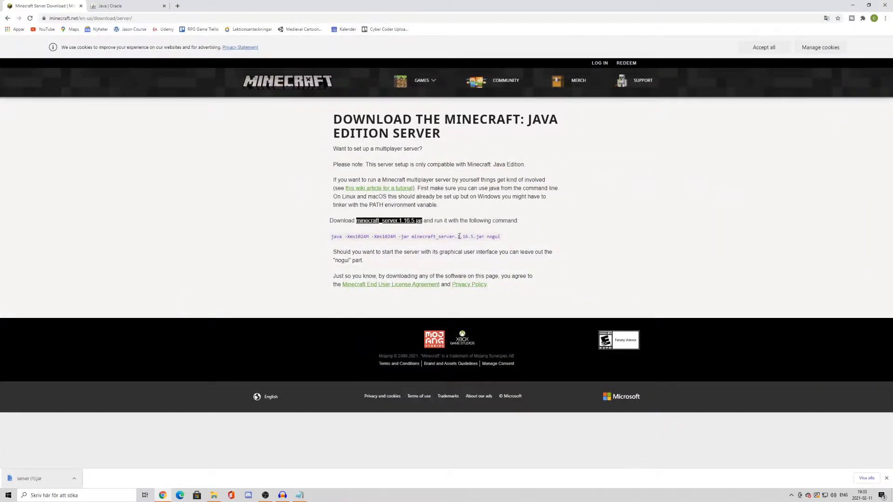
click(503, 241)
drag(504, 241, 331, 239)
key(ctrl+c)
right_click(334, 239)
click(340, 244)
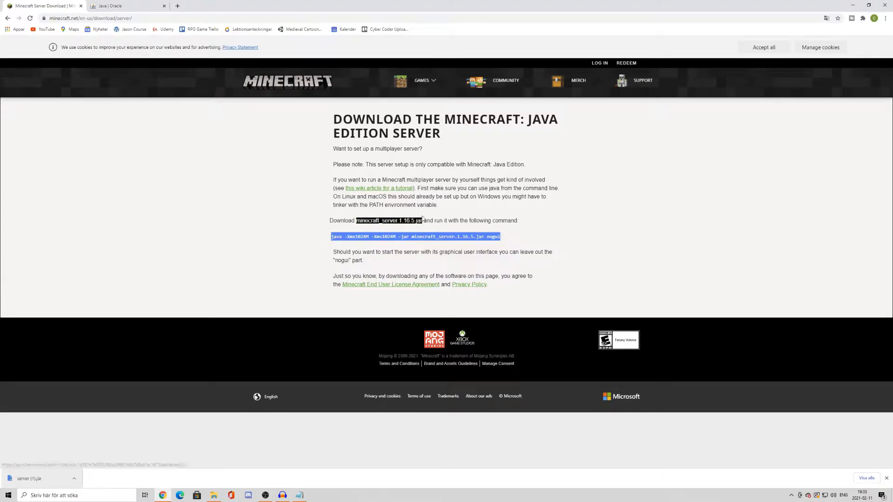
click(853, 5)
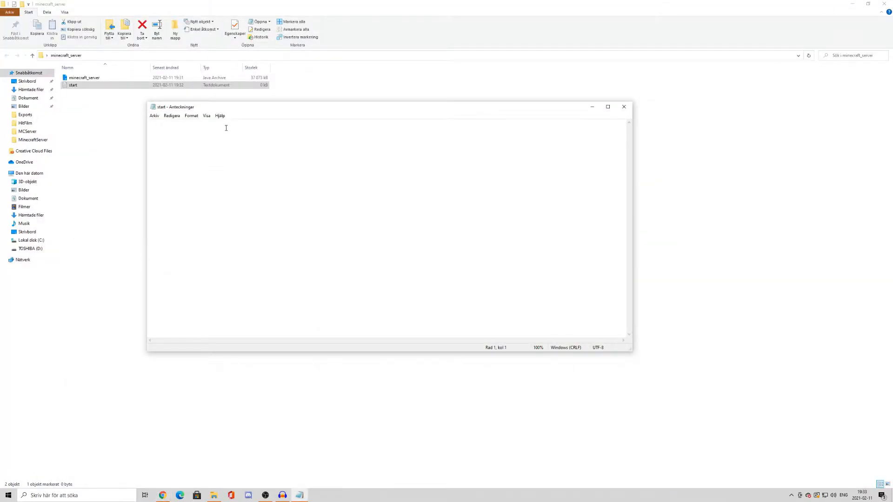
key(ctrl+v)
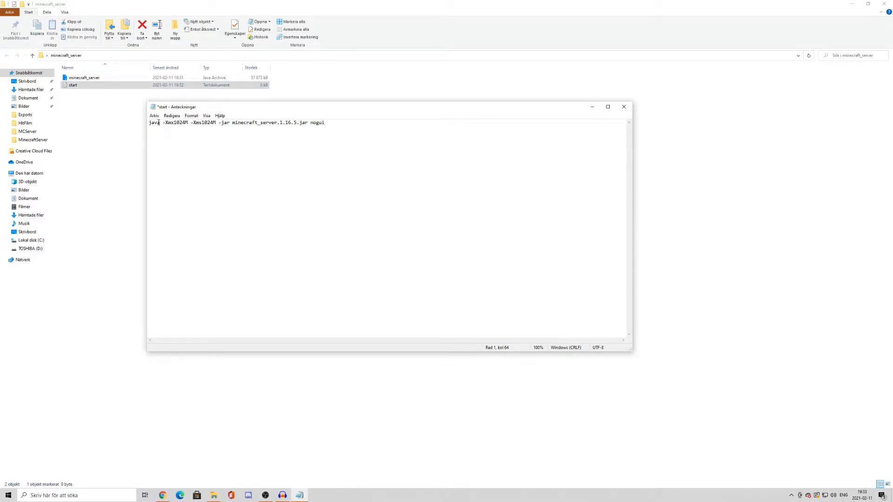
Examine the parts of the pasted launch command: java, the -Xmx1024M and -Xms1024M memory options, and the -jar option
click(153, 124)
double_click(152, 126)
click(151, 127)
drag(150, 126, 199, 125)
click(164, 128)
click(162, 128)
click(163, 128)
click(163, 124)
click(216, 124)
click(189, 126)
click(173, 125)
click(213, 123)
mouse_move(165, 123)
mouse_down()
mouse_move(208, 124)
mouse_move(172, 123)
mouse_move(180, 124)
mouse_up()
click(199, 124)
click(183, 123)
drag(191, 123, 217, 124)
click(216, 125)
click(188, 123)
drag(175, 126, 203, 124)
click(198, 125)
click(215, 125)
click(187, 124)
click(211, 126)
drag(221, 124, 226, 124)
click(226, 125)
click(230, 124)
Remove the version number from the jar name so the command reads minecraft_server.jar, and save the text file
mouse_move(279, 123)
mouse_down()
mouse_move(297, 123)
mouse_move(277, 124)
mouse_up()
key(BackSpace)
drag(306, 125, 281, 131)
click(309, 130)
click(155, 117)
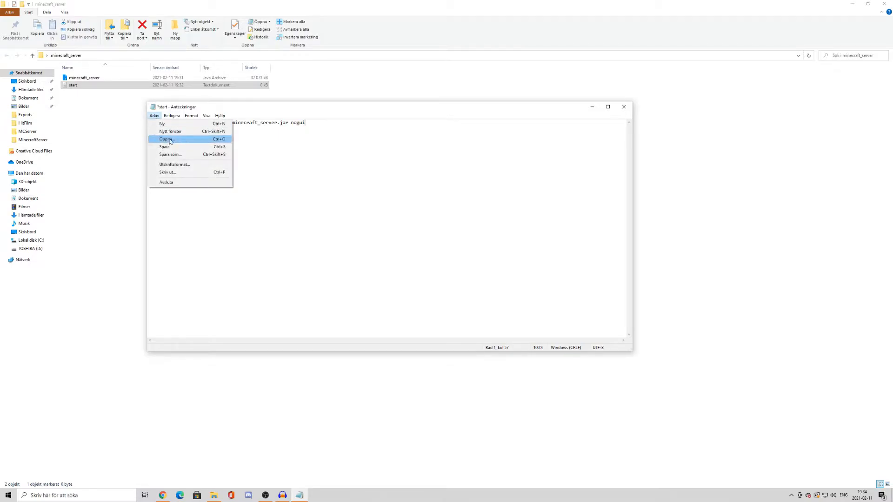
click(180, 149)
Save a copy of the launch command as start.bat in the minecraft_server folder and close the text editor
click(154, 115)
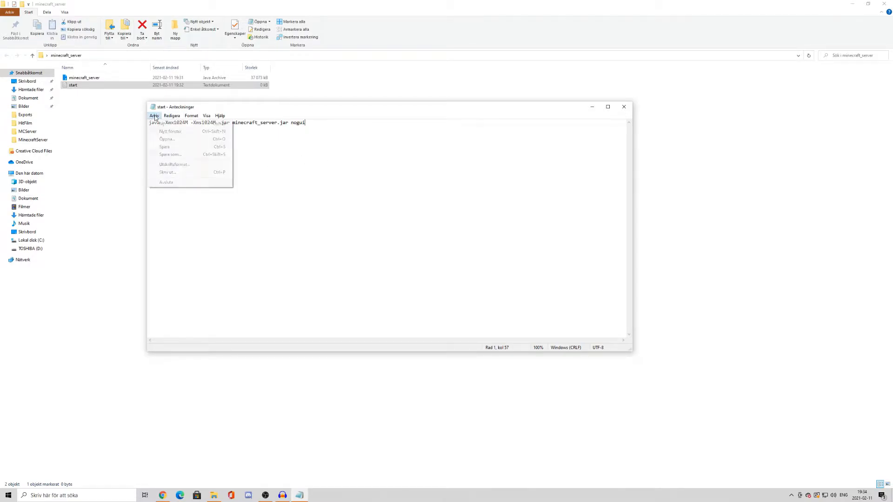
click(163, 159)
click(221, 336)
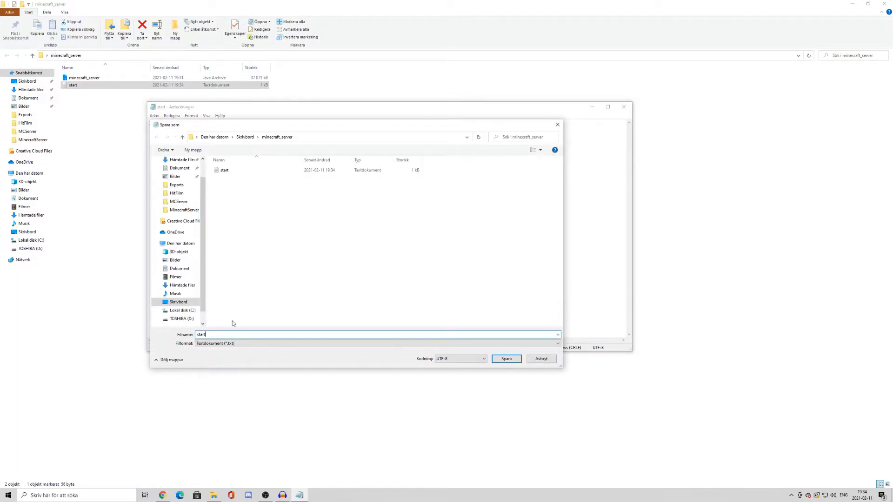
text(.bat)
click(506, 359)
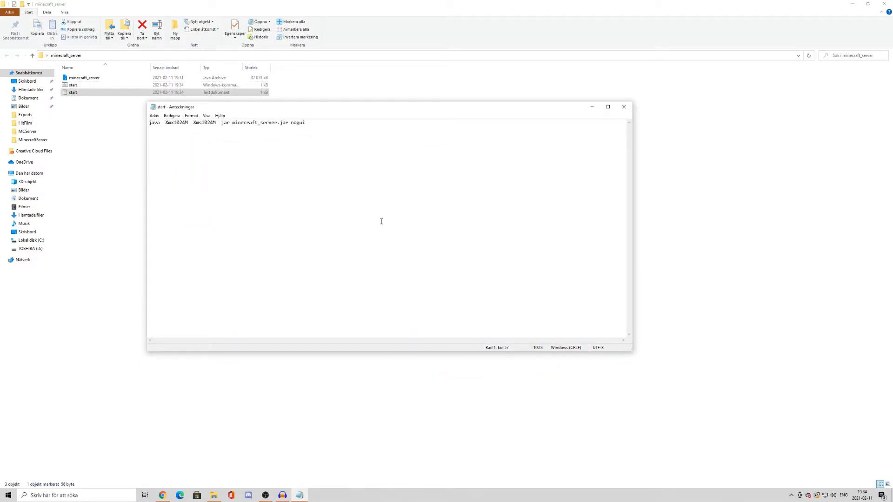
click(623, 107)
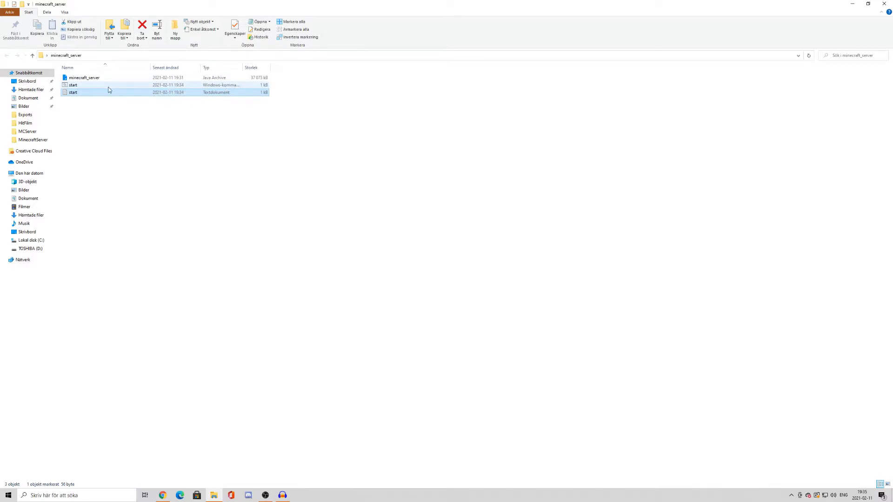
Run the start batch file to generate the server files in the folder
double_click(159, 86)
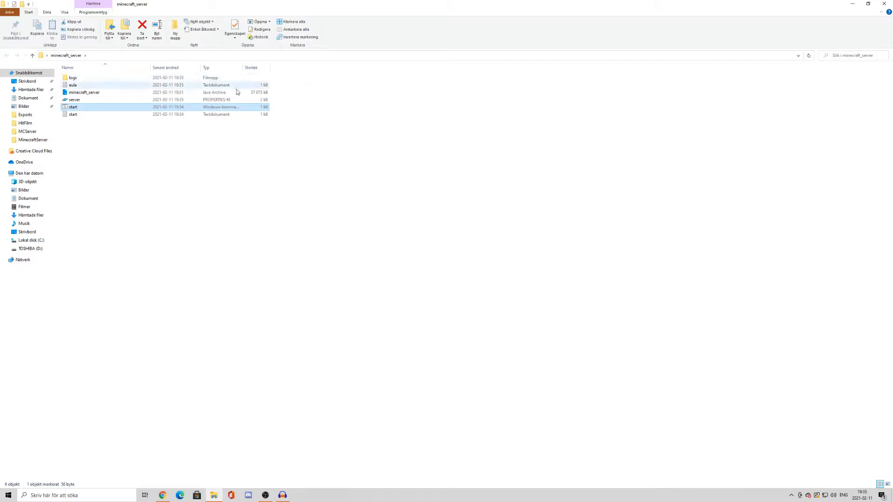
right_click(228, 107)
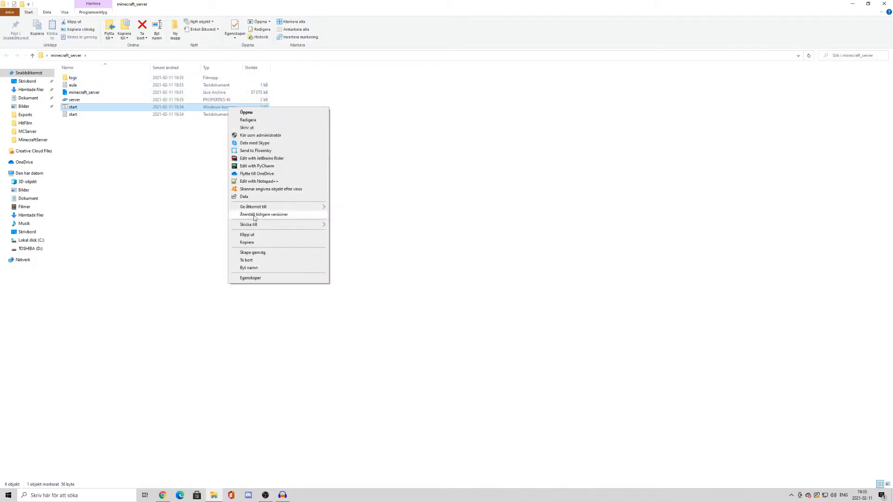
click(165, 211)
right_click(158, 187)
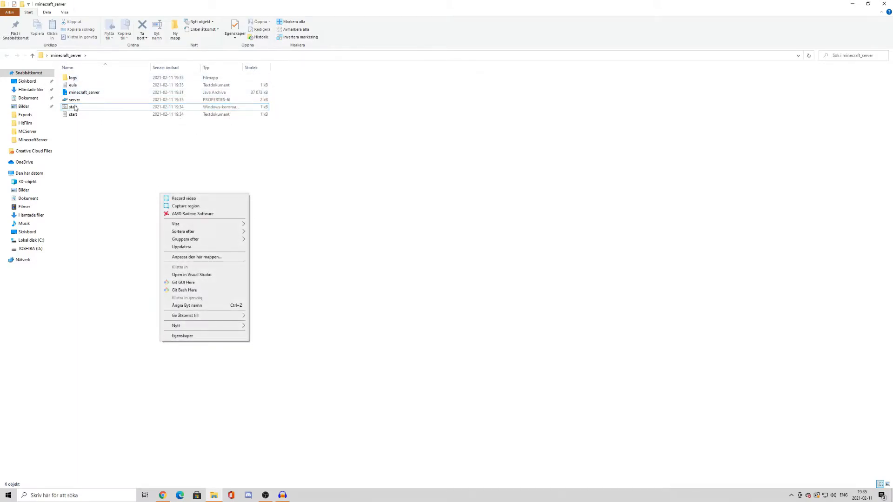
Delete the old start batch file, then add a pause line below the launch command in the start text file and save it
right_click(76, 106)
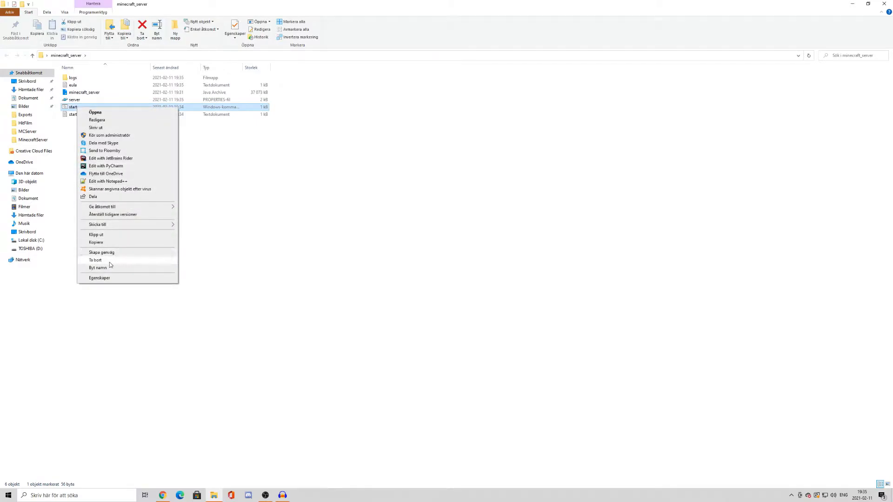
click(109, 261)
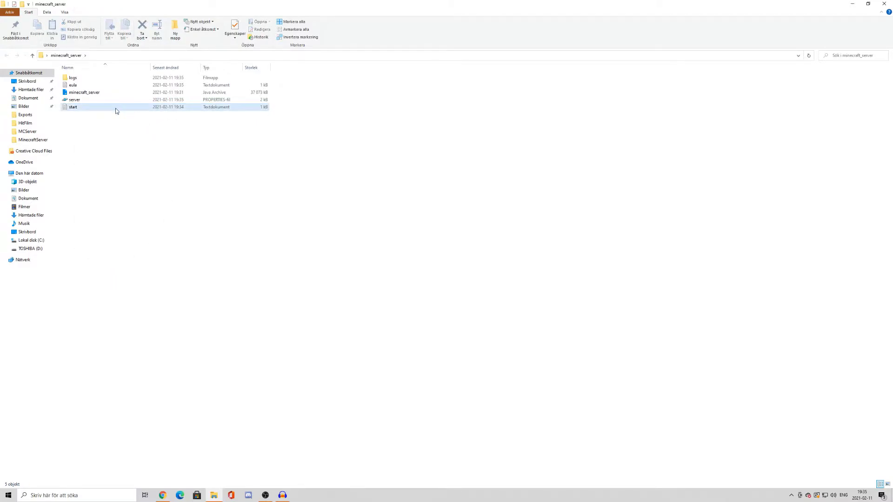
double_click(115, 108)
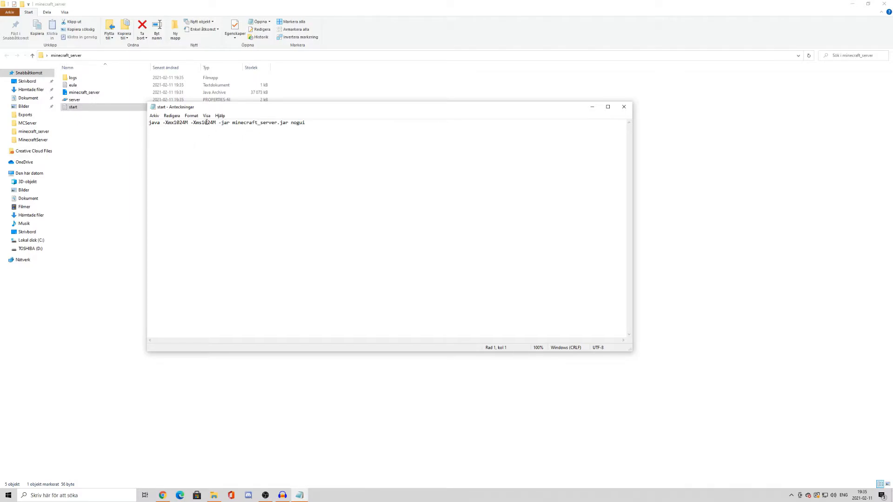
key(Return)
text(pause)
click(154, 115)
click(164, 146)
Save a copy of the edited launch script as start.bat in the minecraft_server folder and close the text editor
click(154, 115)
click(171, 154)
click(217, 334)
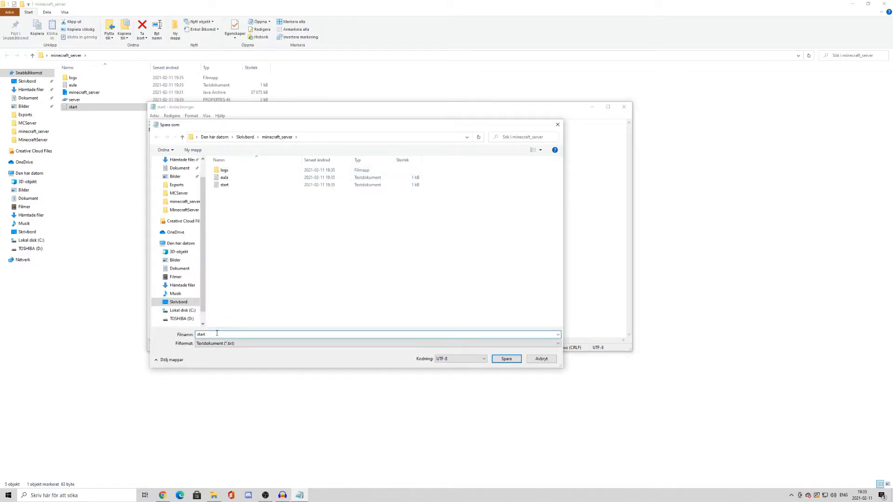
text(.bat)
key(Return)
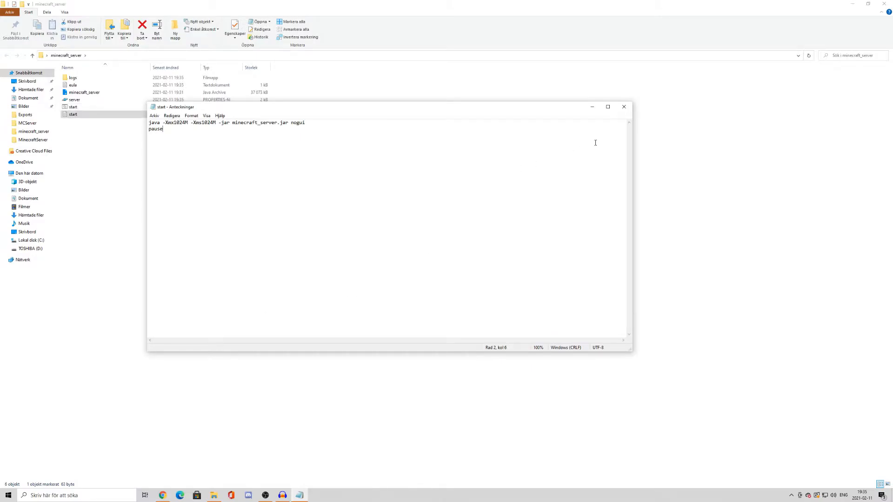
click(624, 107)
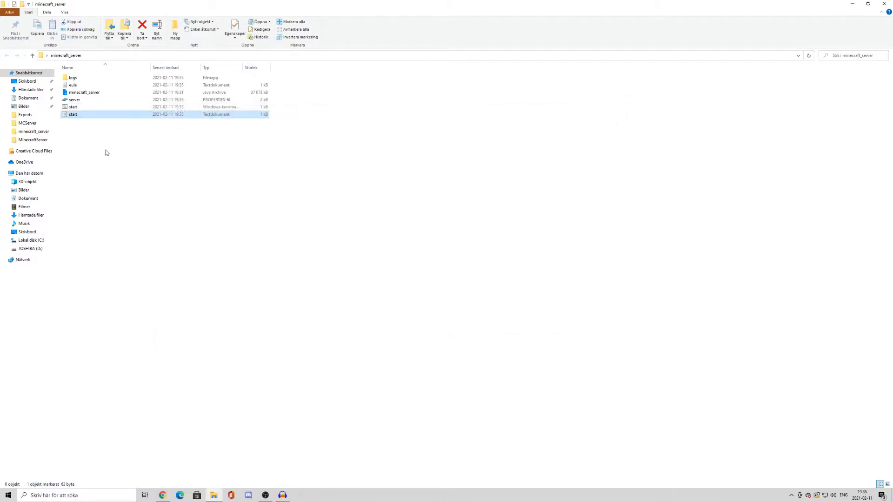
Run the new start batch file to read its console message about the EULA, and close the console
click(104, 110)
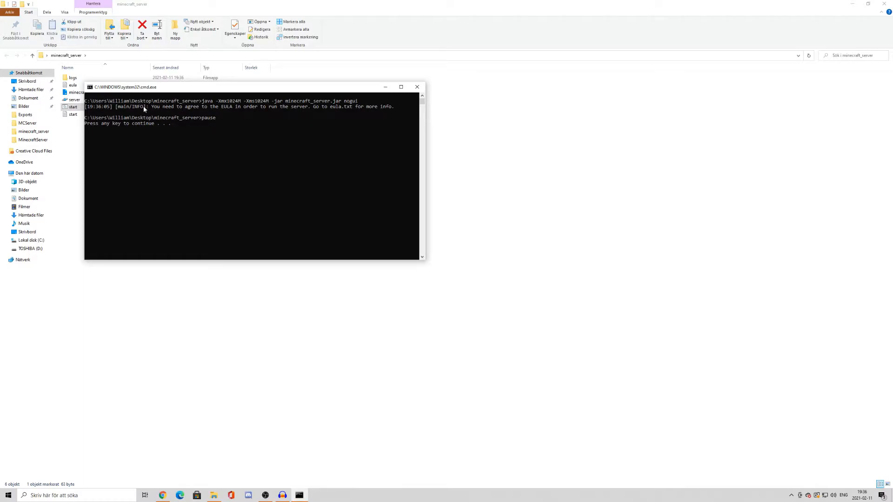
drag(152, 107, 252, 107)
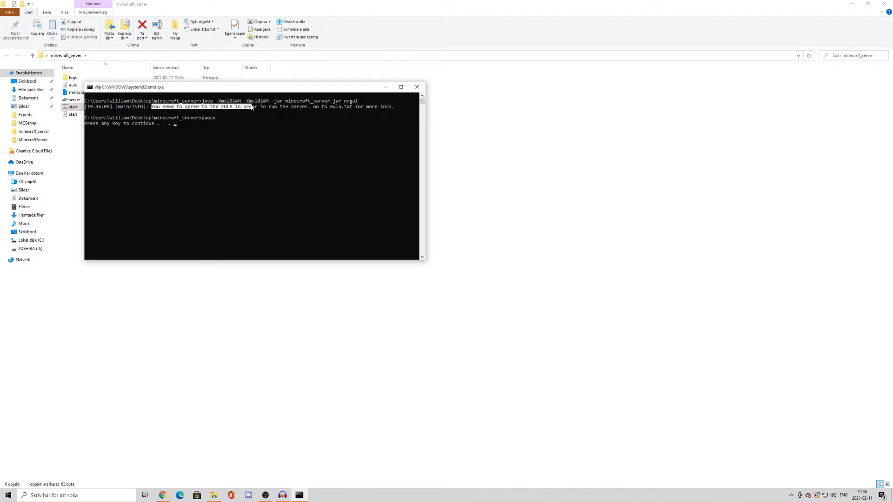
click(275, 106)
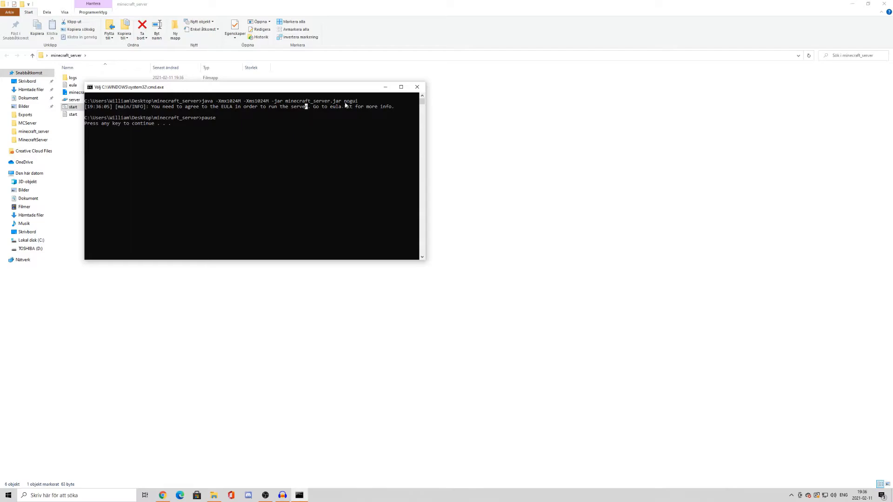
click(191, 129)
key(Escape)
click(190, 129)
key(Return)
key(Return)
key(Return)
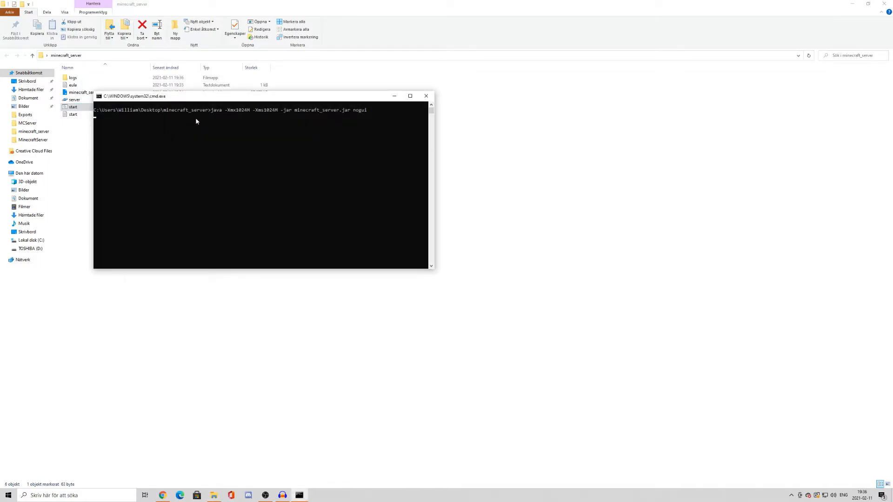
click(426, 96)
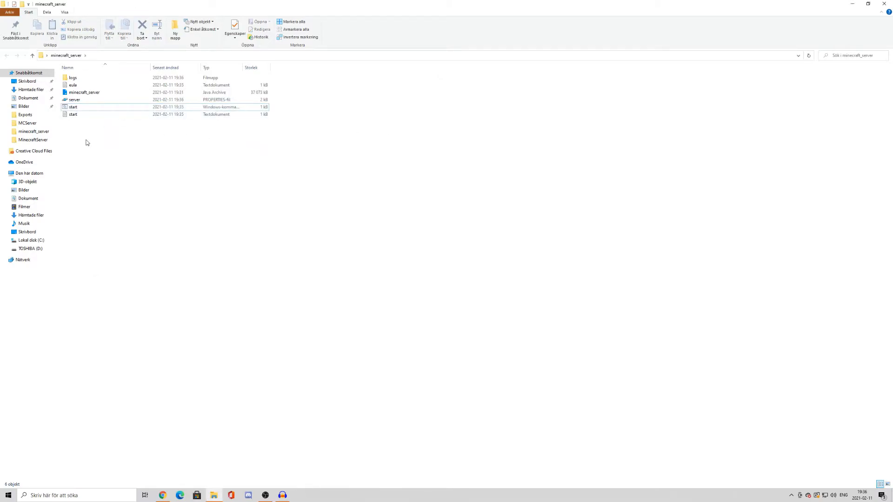
Open the eula text file and examine the agreement line with the link to the Minecraft EULA
double_click(80, 88)
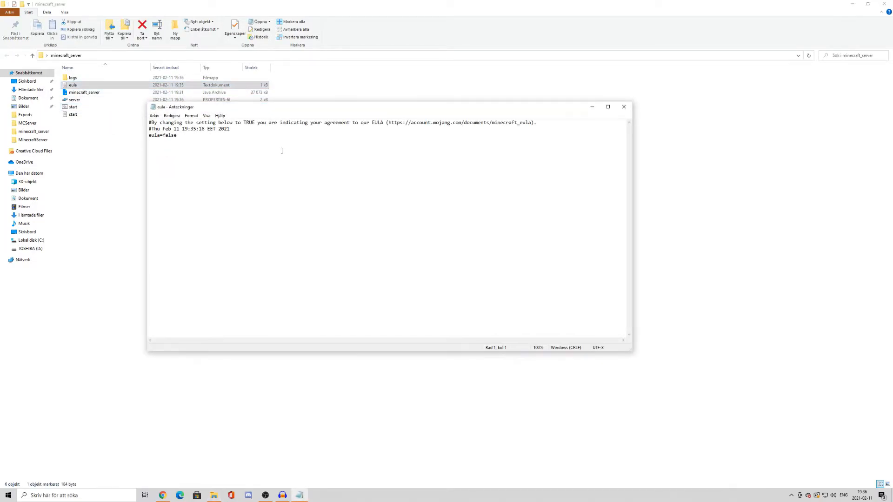
drag(403, 129, 444, 122)
click(472, 123)
drag(459, 123, 466, 123)
click(475, 124)
click(475, 124)
drag(530, 122, 519, 122)
click(506, 122)
drag(386, 123, 434, 124)
click(462, 123)
drag(532, 123, 456, 133)
click(453, 123)
drag(388, 123, 426, 124)
click(441, 123)
drag(527, 122, 507, 129)
click(503, 129)
Accept the agreement by setting eula to true, save the file, and close it
key(BackSpace)
key(BackSpace)
key(BackSpace)
key(BackSpace)
text(true)
key(ctrl+s)
click(625, 108)
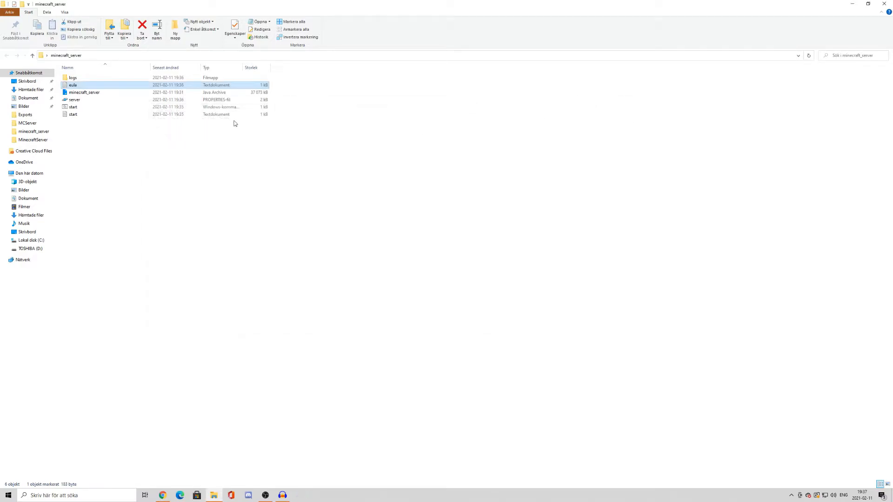
Run the start batch file to start the server and generate its world, and close the folder window
double_click(87, 107)
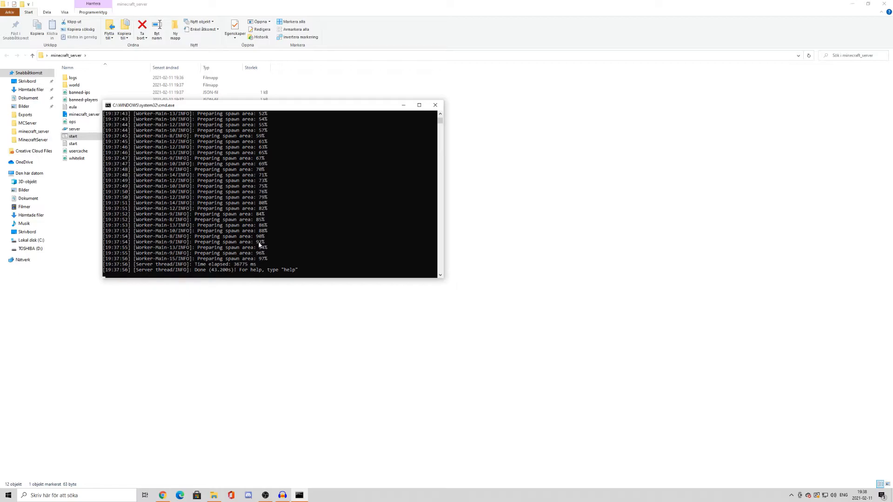
click(884, 4)
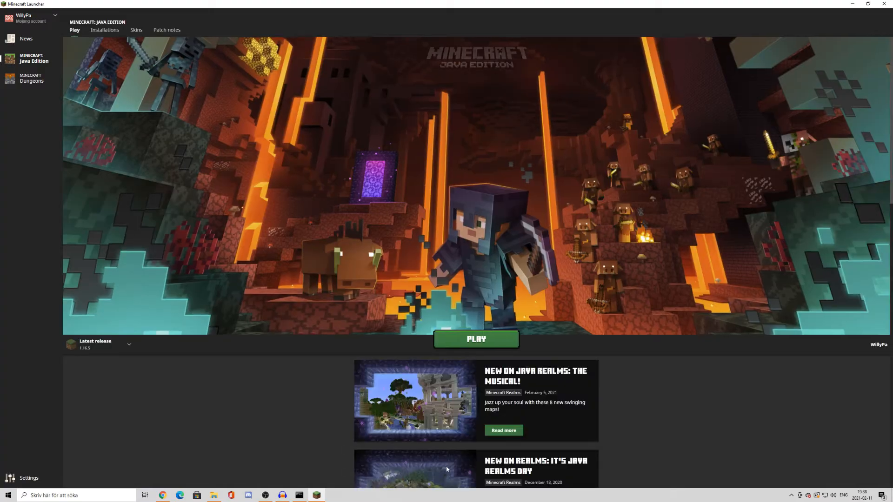
Launch Minecraft 1.16.5 from the Minecraft Launcher in a maximized window and open a new server entry for the multiplayer list
click(489, 344)
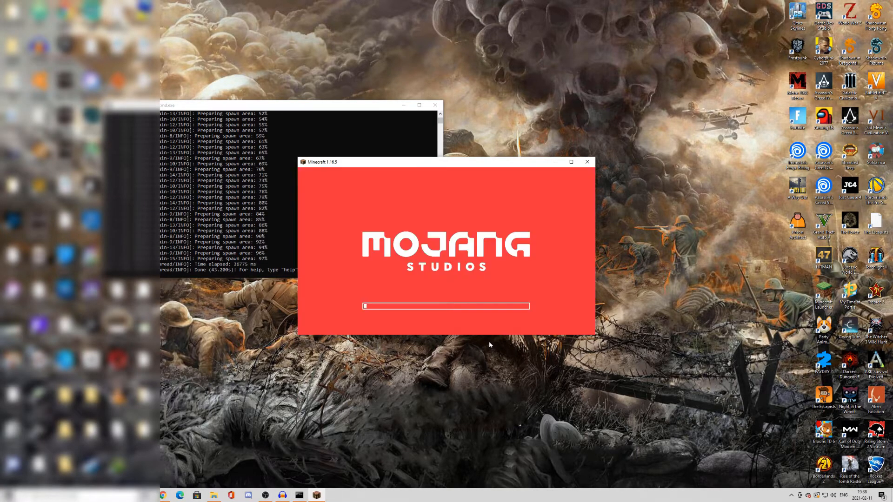
click(572, 162)
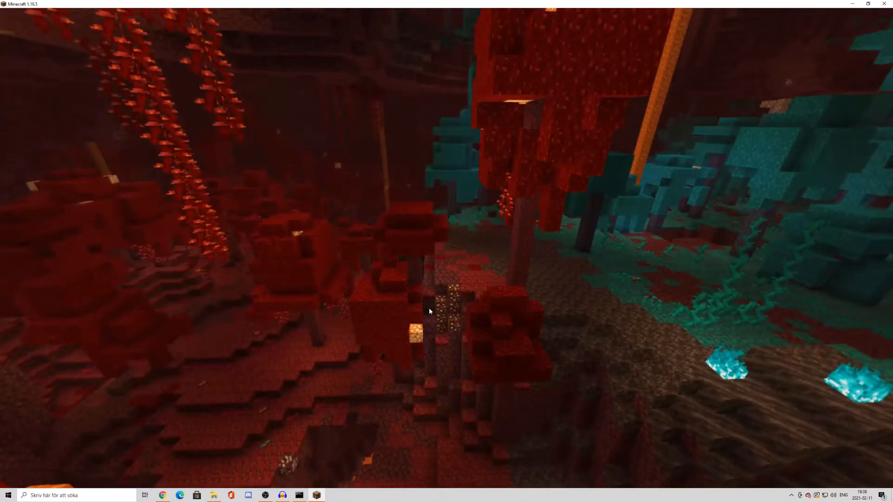
click(447, 238)
scroll(490, 325, down, 20)
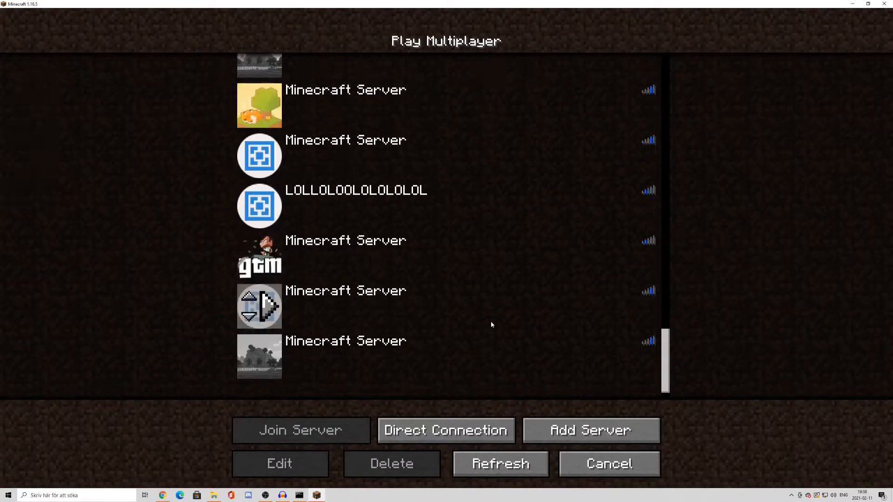
click(591, 430)
click(361, 168)
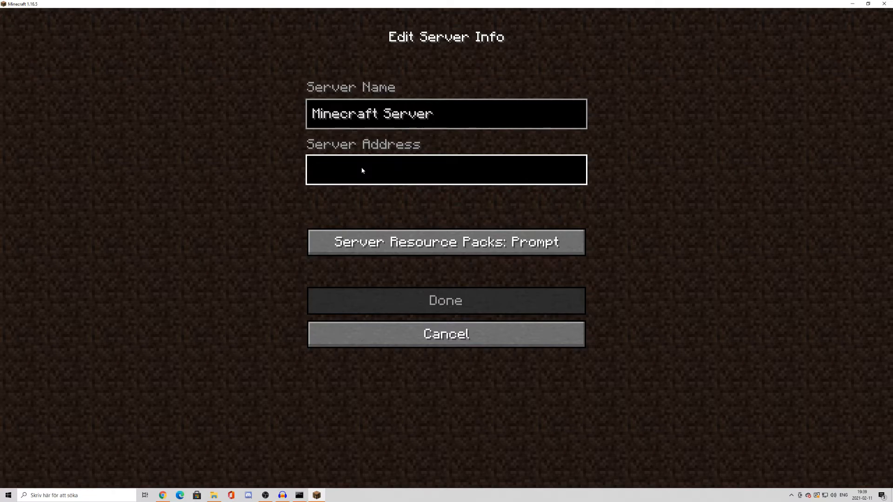
text(test.mian)
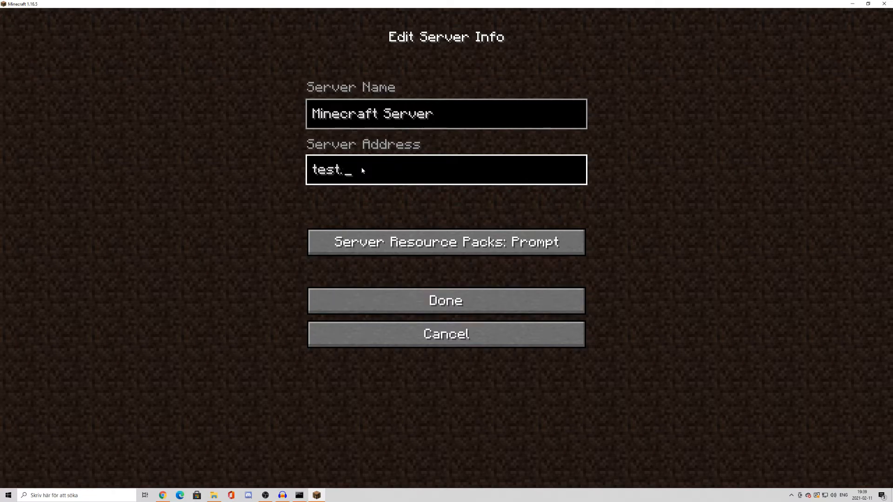
key(BackSpace)
key(BackSpace)
text(necrfa)
key(BackSpace)
key(BackSpace)
key(BackSpace)
key(BackSpace)
key(BackSpace)
key(BackSpace)
key(BackSpace)
key(BackSpace)
key(BackSpace)
key(BackSpace)
key(BackSpace)
key(BackSpace)
key(BackSpace)
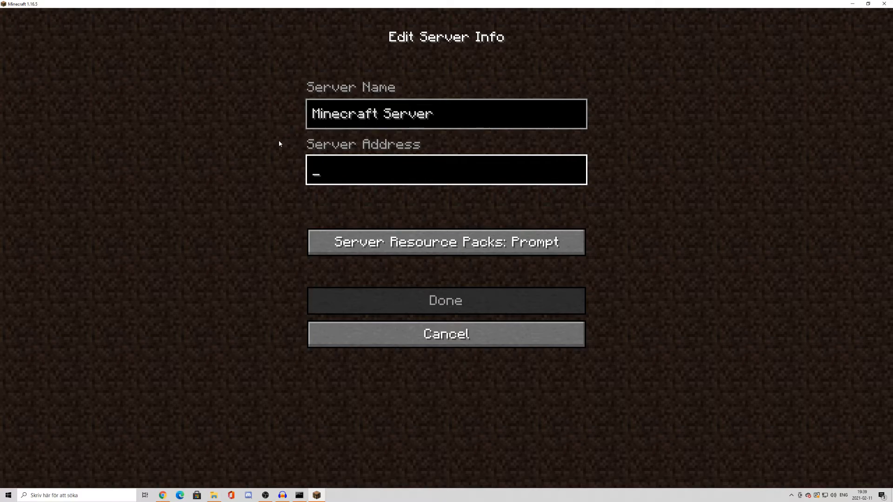
Set the new server's address to localhost and save the entry in the multiplayer list
text(lock)
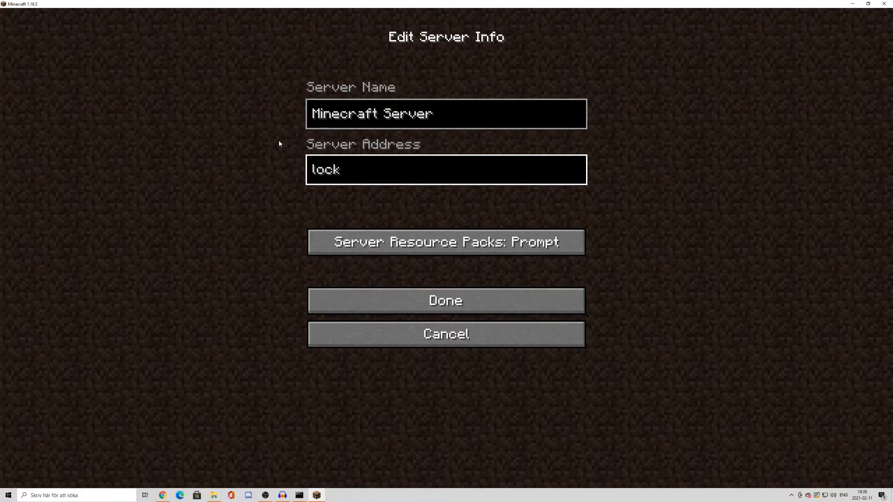
key(BackSpace)
text(alhost)
click(464, 311)
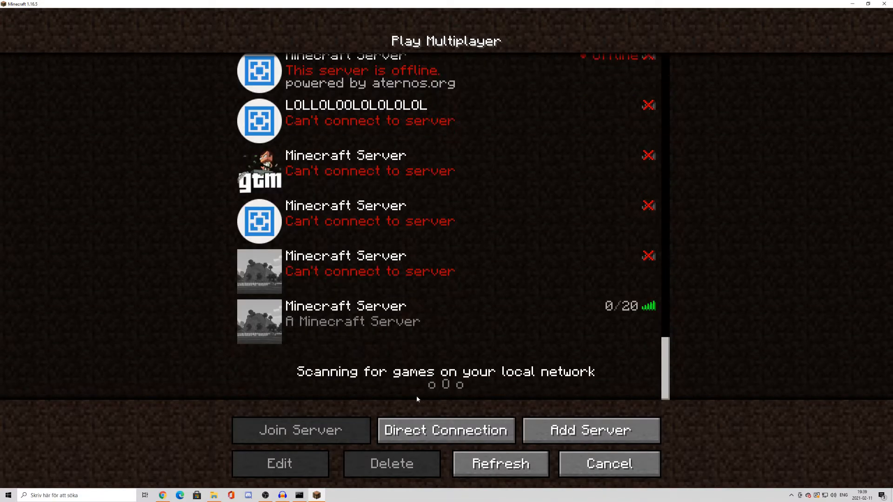
Join the newly added localhost server and walk through the forest to test the world
click(274, 326)
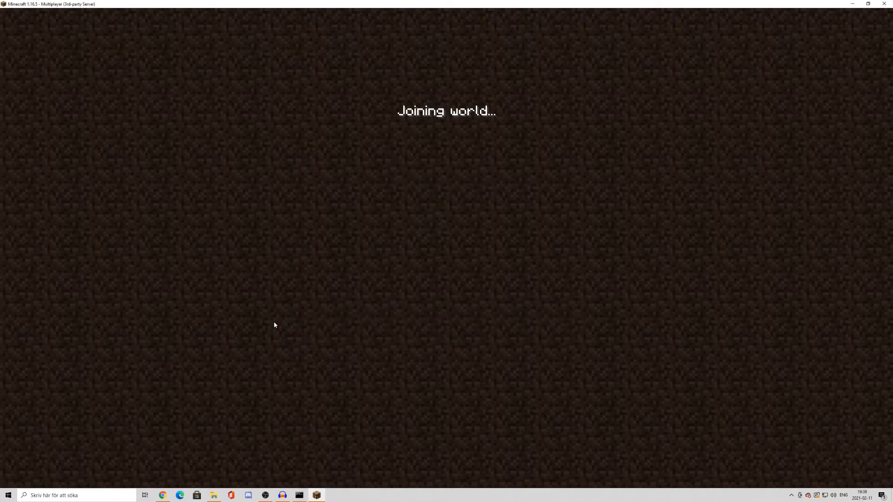
key(w)
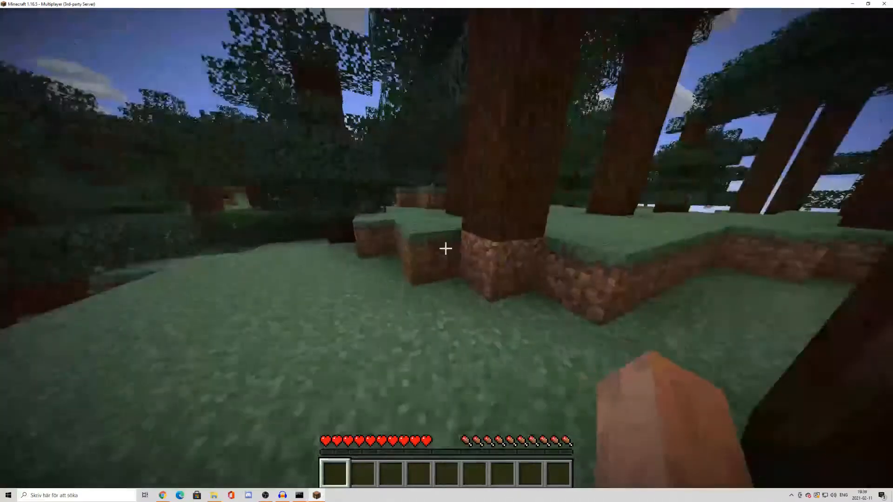
key(w)
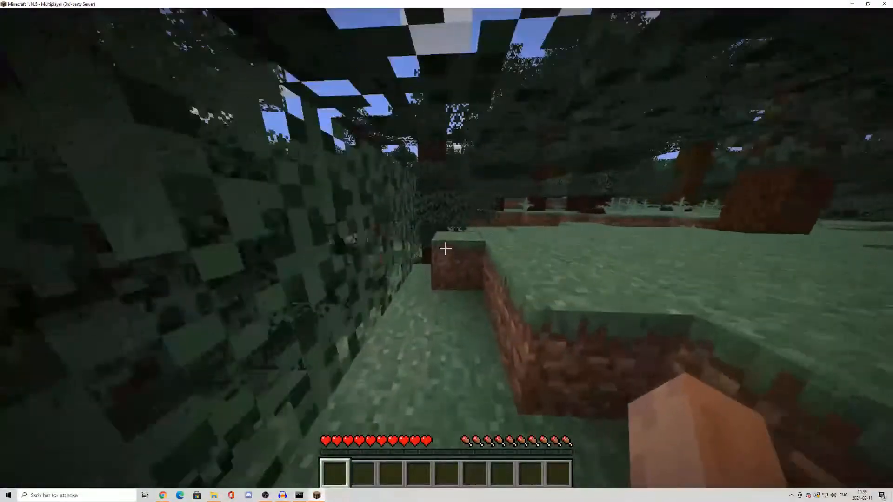
key(w)
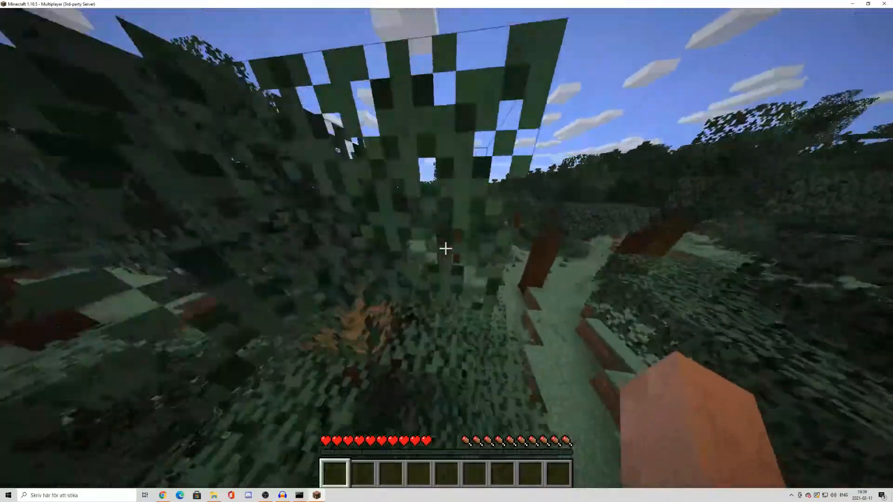
click(446, 248)
key(w)
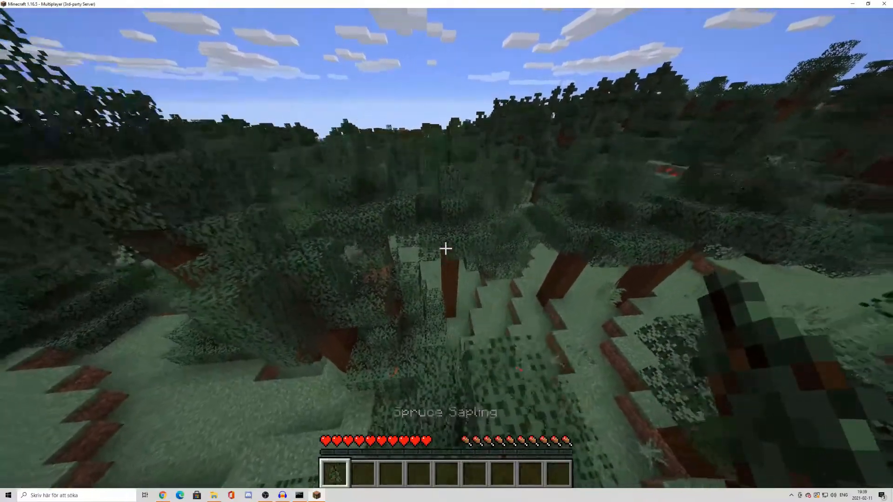
scroll(445, 249, down, 1)
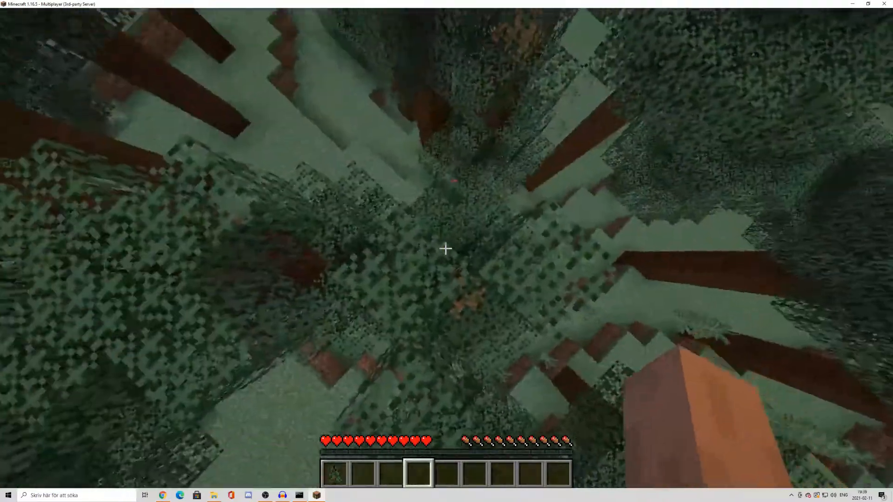
Pause the game and check the server console for the player's login entries, moving the console away from the game menu
key(Escape)
click(299, 495)
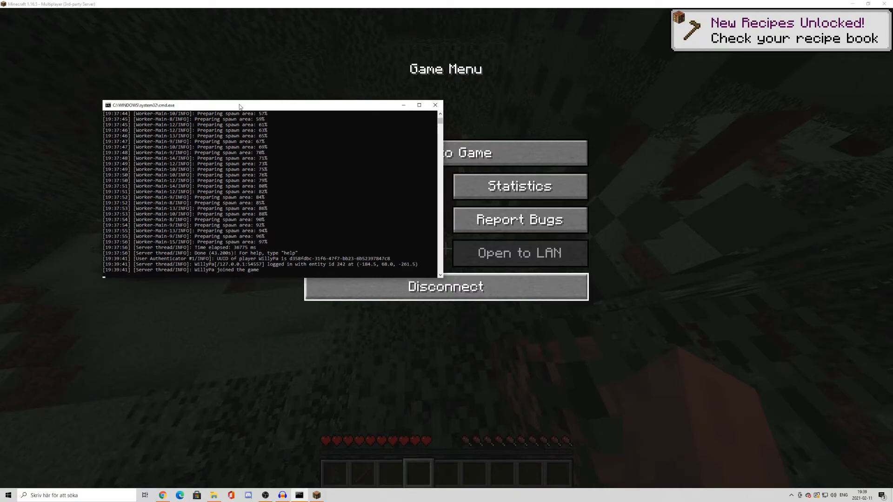
drag(242, 106, 219, 78)
Return to the game and continue walking through the forest on the server
click(470, 155)
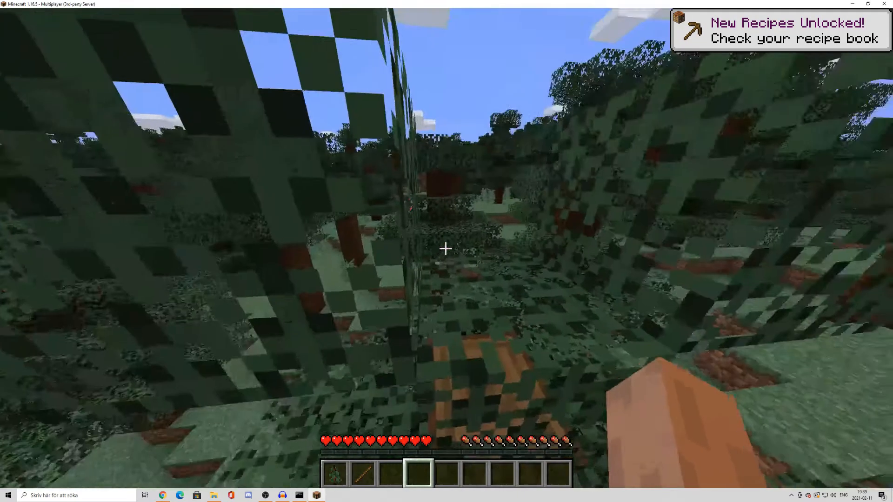
key(w)
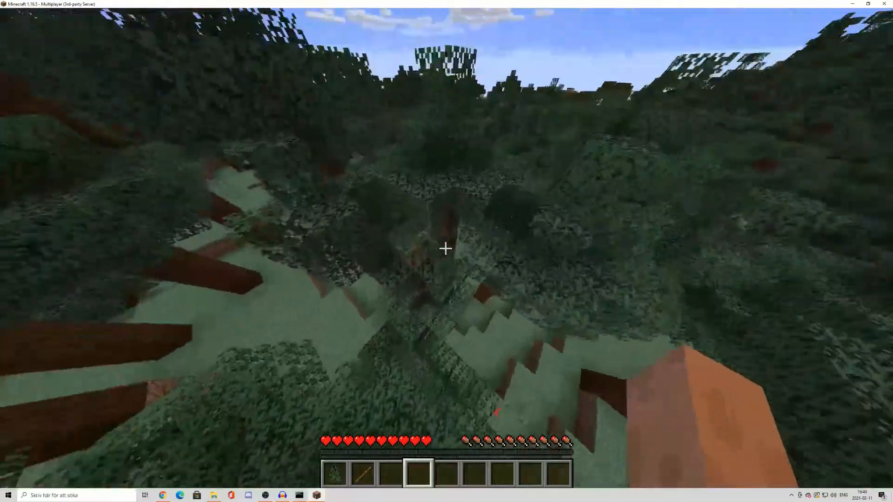
key(w)
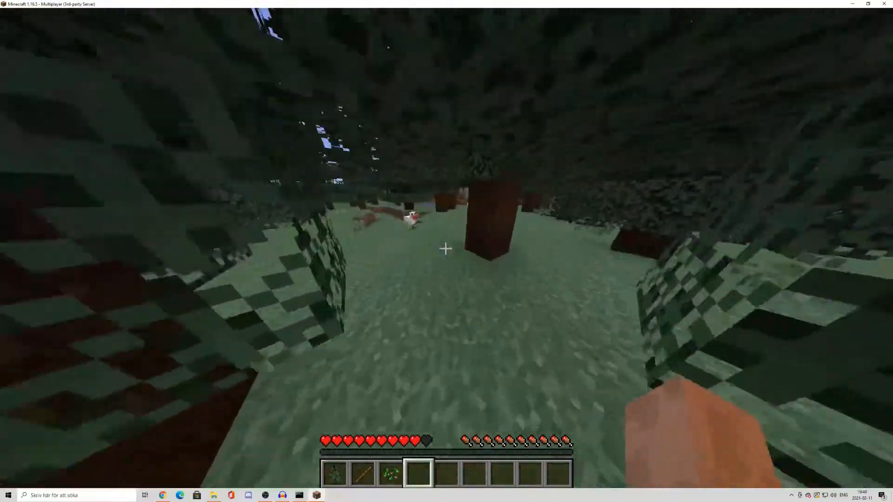
Bring up the in-game command suggestions with a slash to examine which commands are available to the player
text(/)
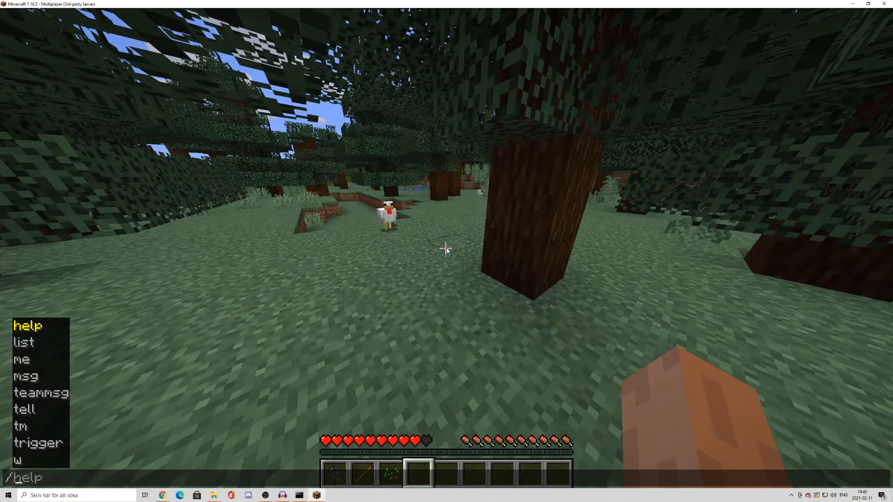
key(BackSpace)
key(Return)
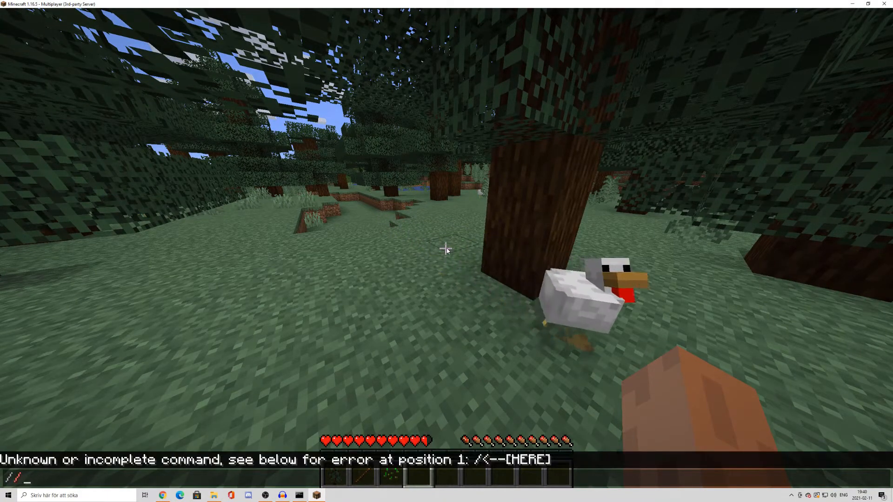
text(/)
key(Tab)
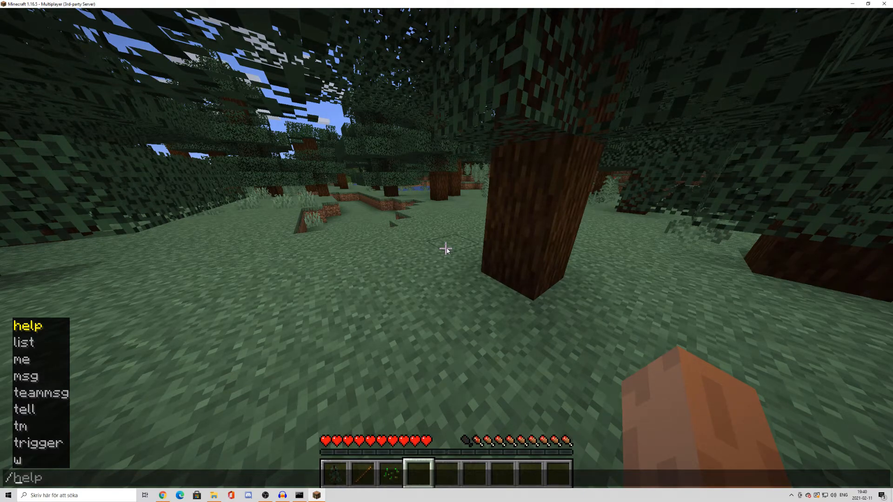
Try to enter the /gamemode creative command in the chat, and leave the chat without running it
key(BackSpace)
key(BackSpace)
key(BackSpace)
key(BackSpace)
text(ga)
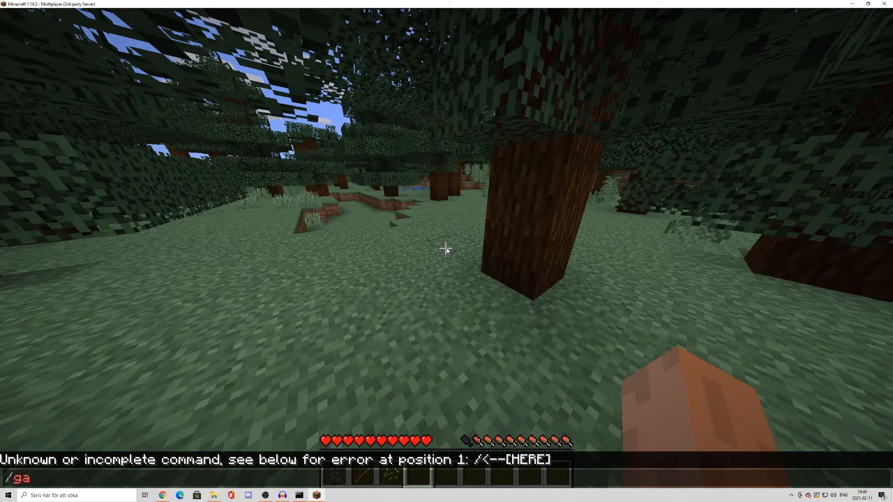
text(memode creative)
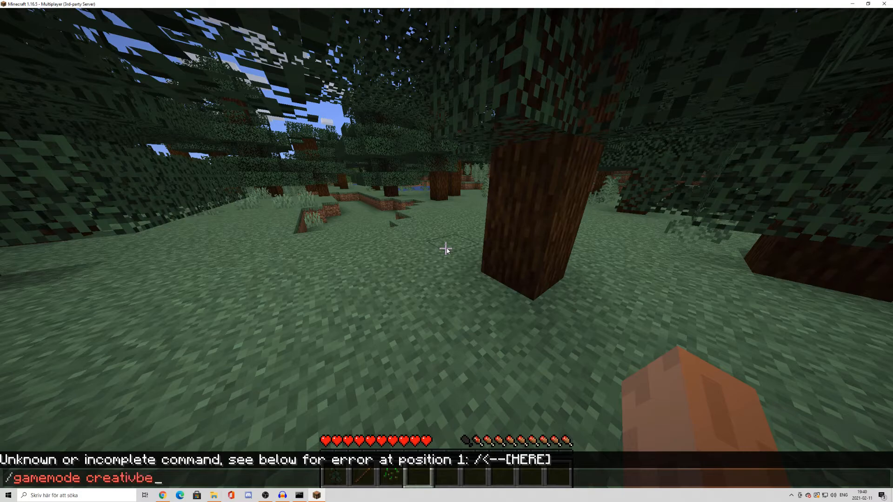
key(BackSpace)
key(BackSpace)
key(BackSpace)
key(BackSpace)
key(BackSpace)
key(BackSpace)
key(Escape)
Walk through the forest to the sandy river bank and harvest the sugar cane growing there
key(w)
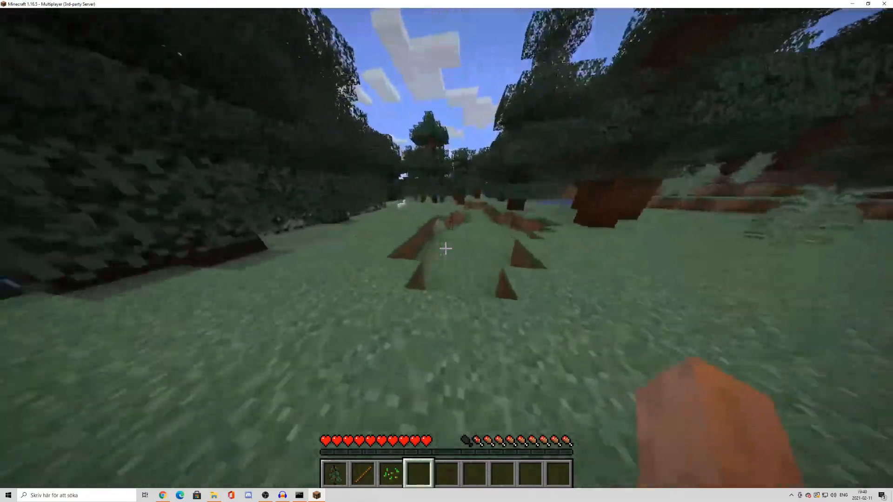
key(w)
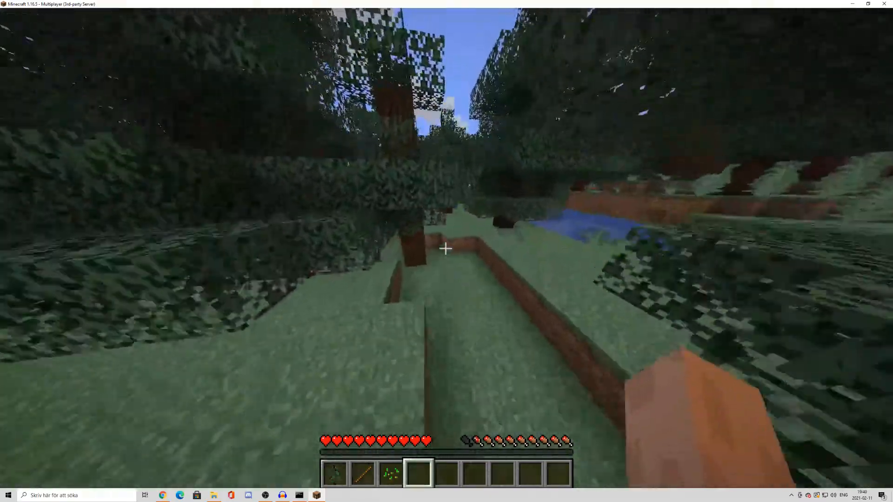
key(w)
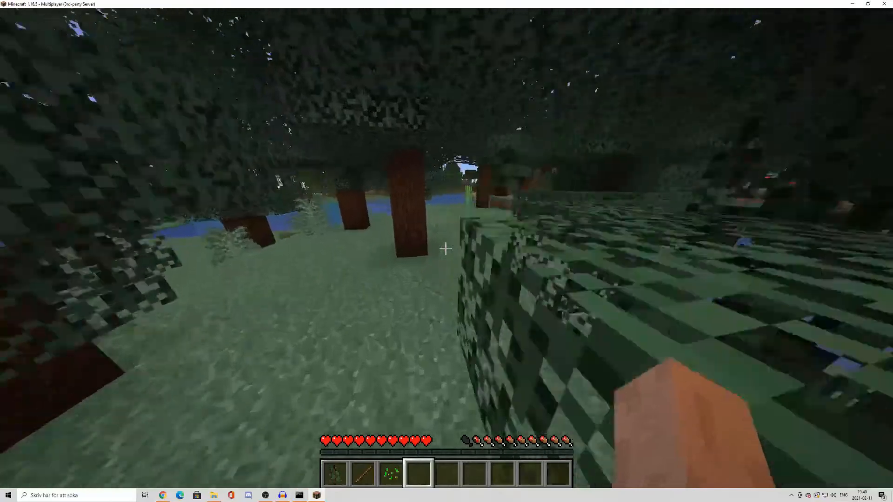
key(w)
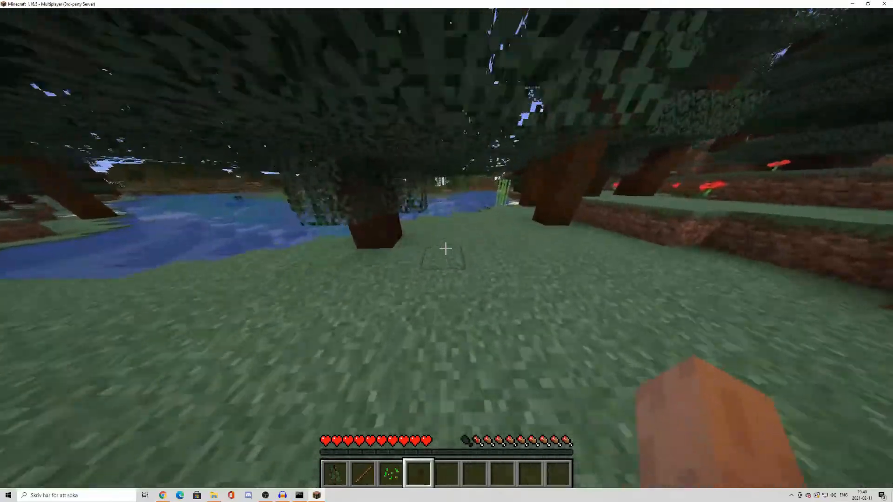
key(w)
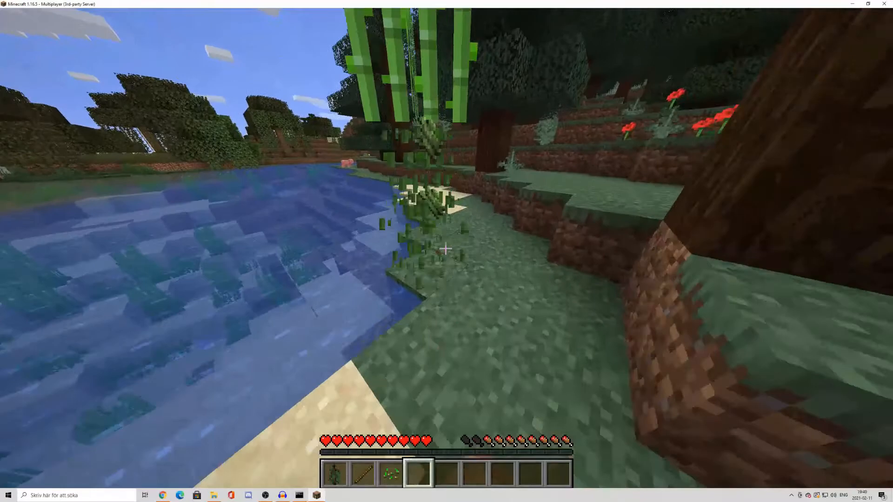
key(w)
Pause the game and bring the server's command console to the front
key(Escape)
key(Escape)
key(Escape)
click(299, 495)
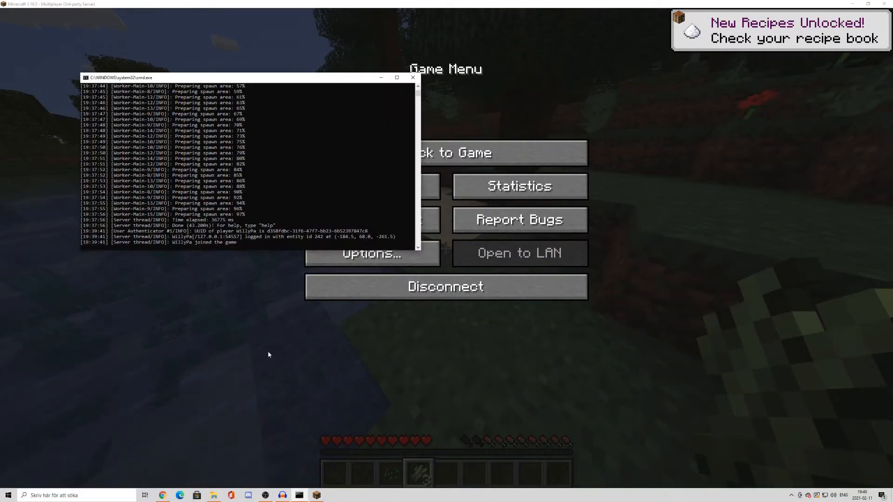
Try to grant the player operator status in the server console with the op command without a leading slash
click(139, 247)
text(op)
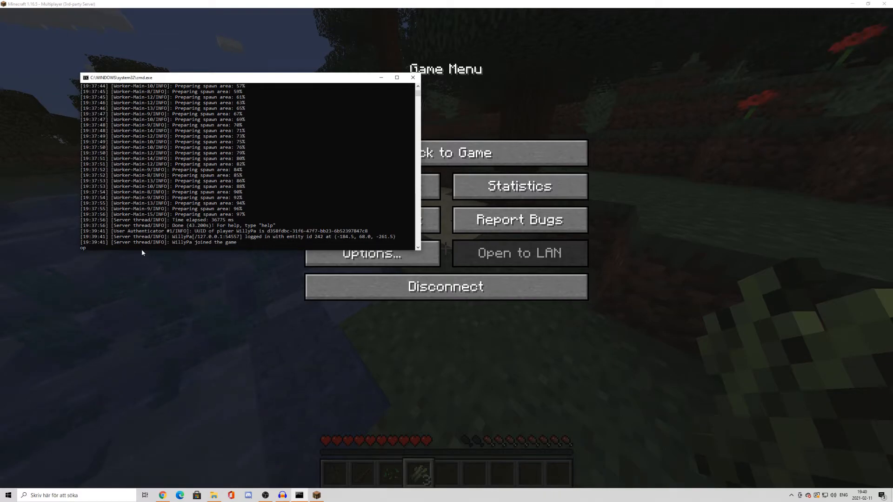
text( Will)
text(t)
text(yPa)
key(Return)
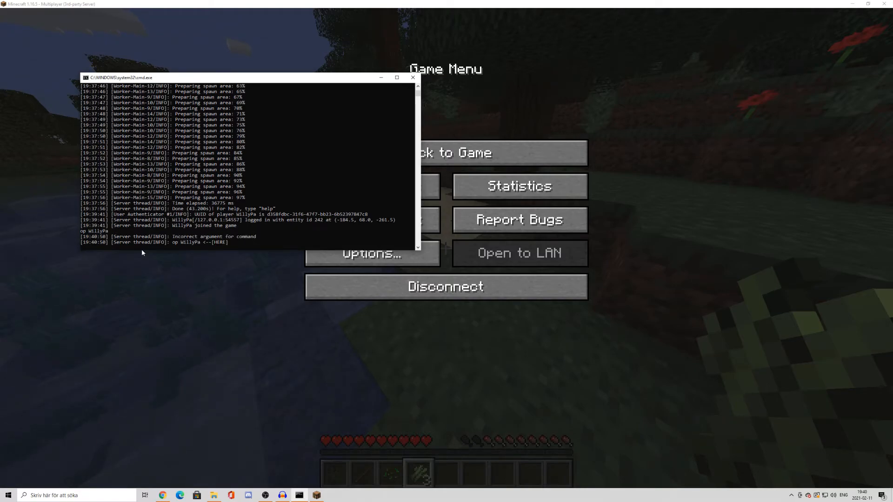
Make the player a server operator with the /op command, minimize the console and resume the game
text(/op Willypa)
key(Return)
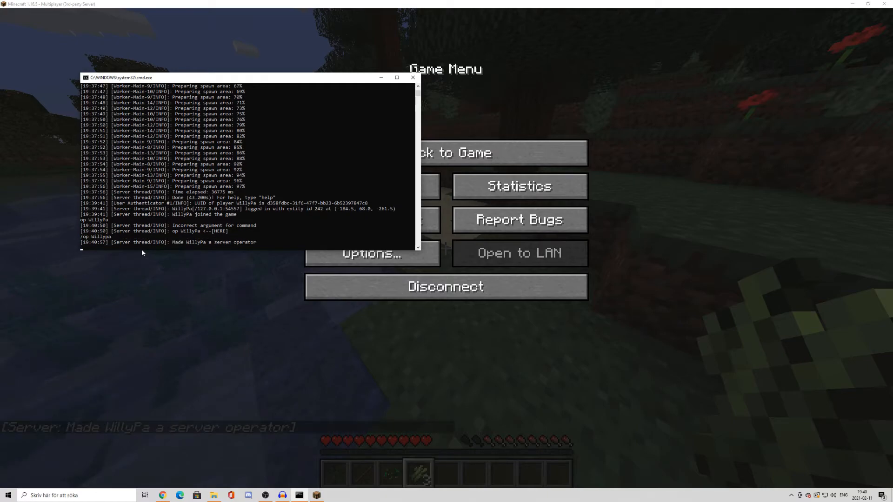
click(104, 236)
click(381, 77)
click(445, 153)
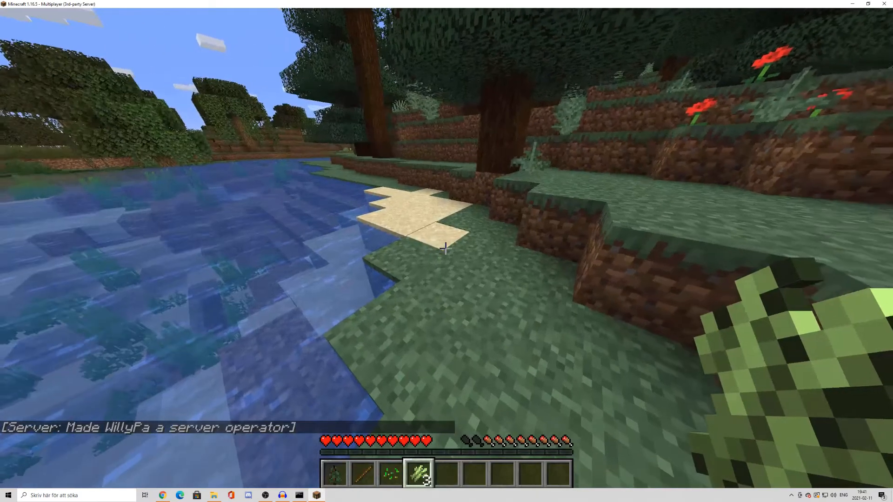
Switch the player's own game mode with the chat command /gamemode creative
key(w)
scroll(445, 248, down, 2)
text(/)
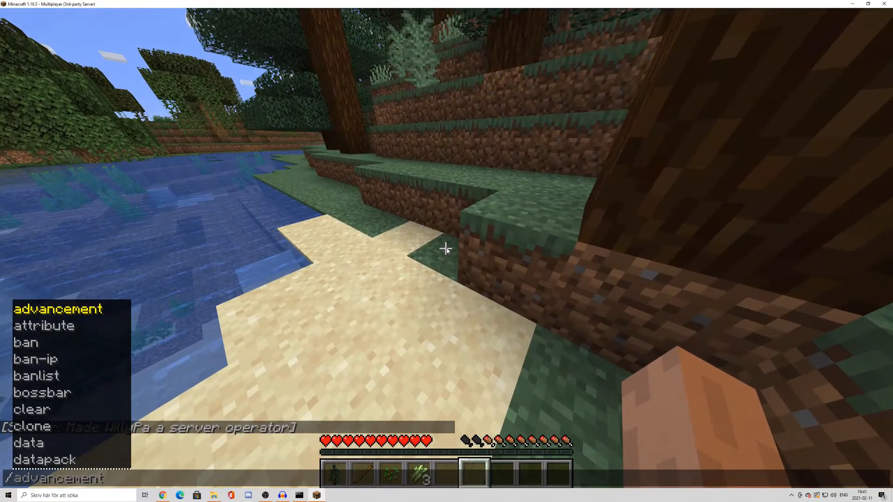
text(gamemode)
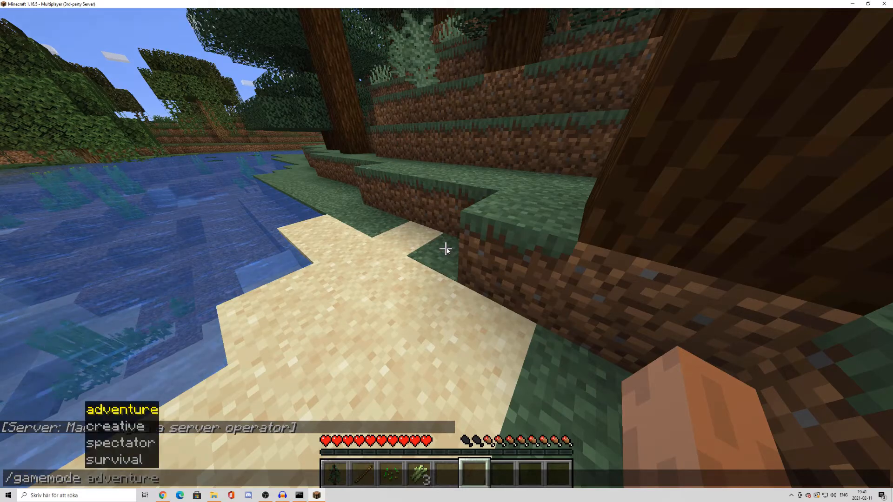
key(Down)
key(Tab)
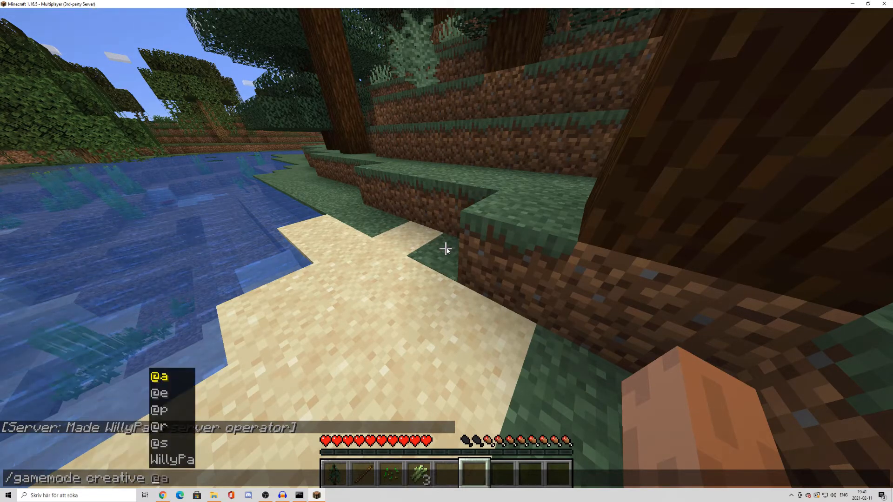
key(Return)
Fly over the river and swamp to test creative mode, and descend among the swamp trees
key(w)
key(space)
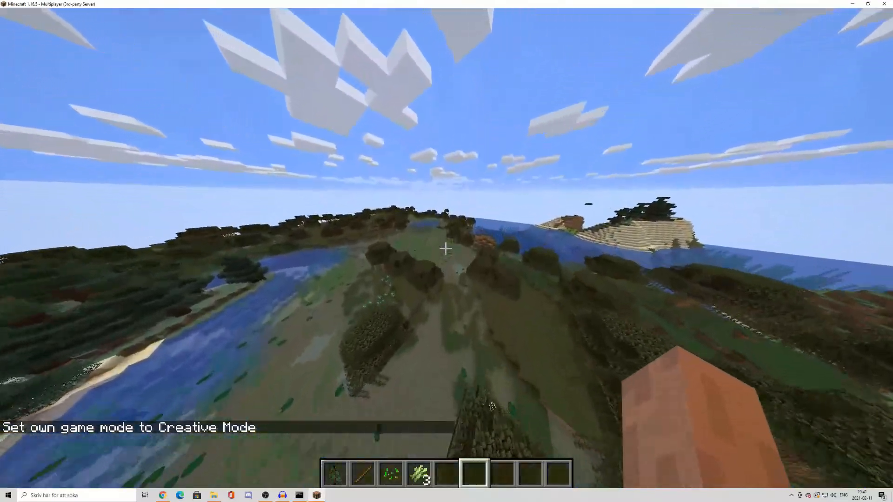
key(w)
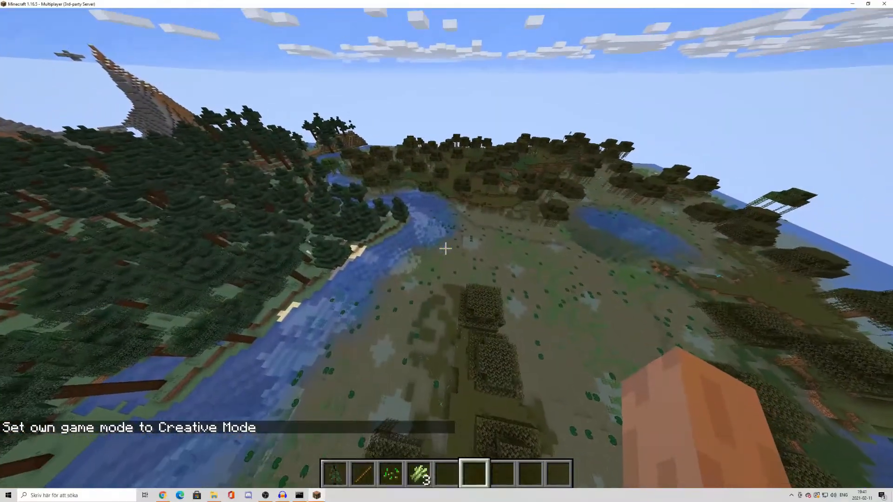
key(w)
key(shift)
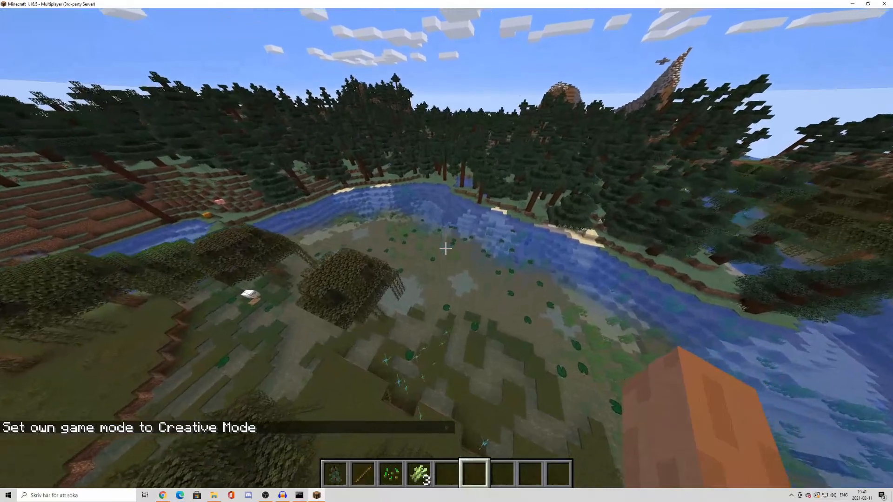
key(w)
key(shift)
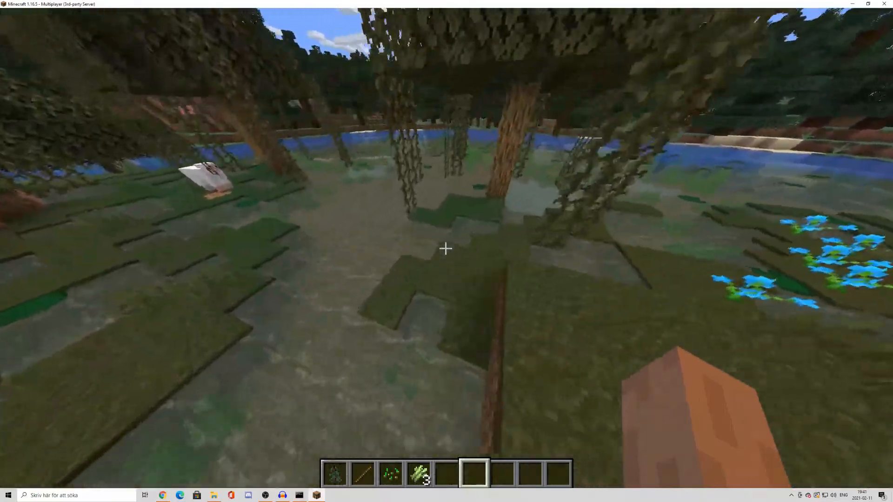
Pause the game and open the server properties file from the minecraft_server folder in Notepad (Anteckningar)
key(Escape)
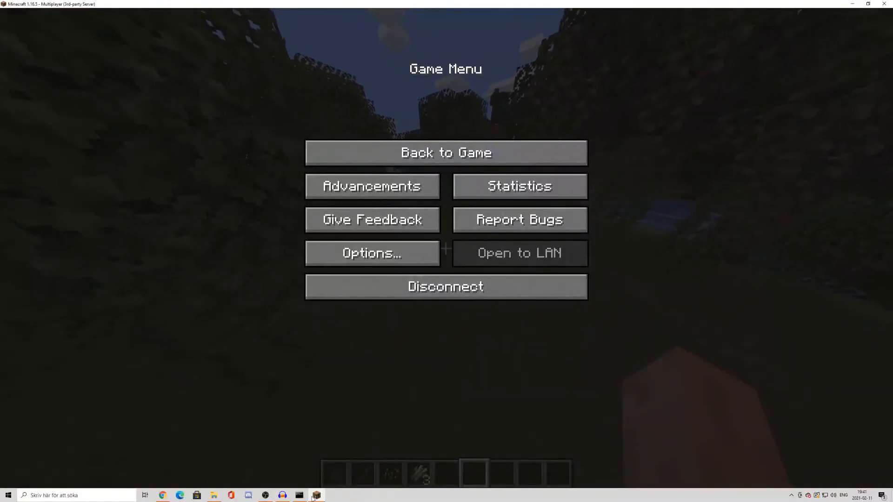
click(214, 495)
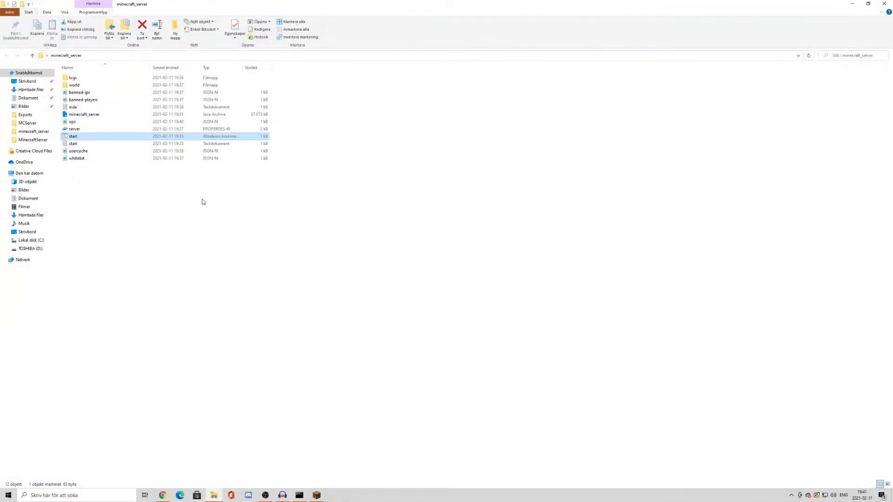
right_click(86, 132)
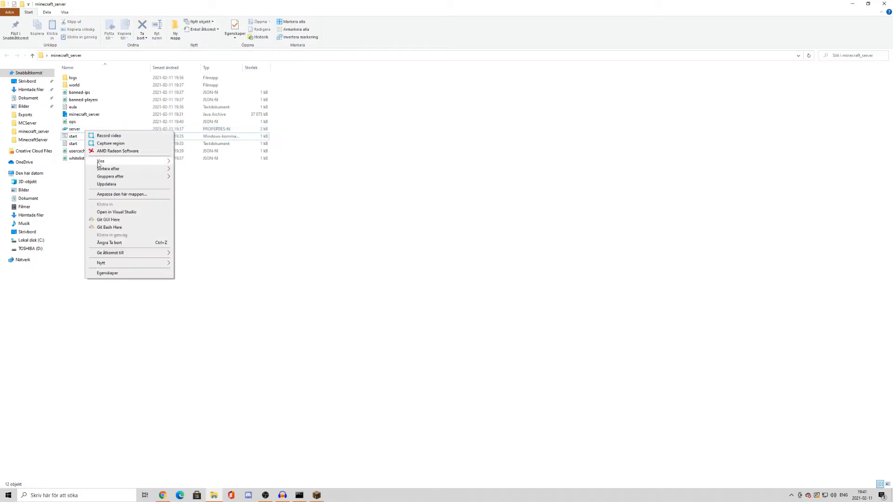
click(209, 236)
click(68, 130)
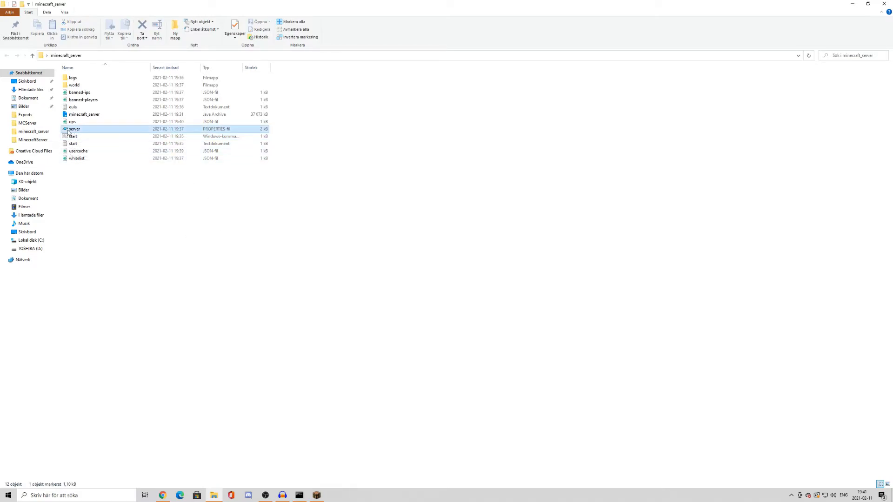
right_click(68, 131)
mouse_move(127, 207)
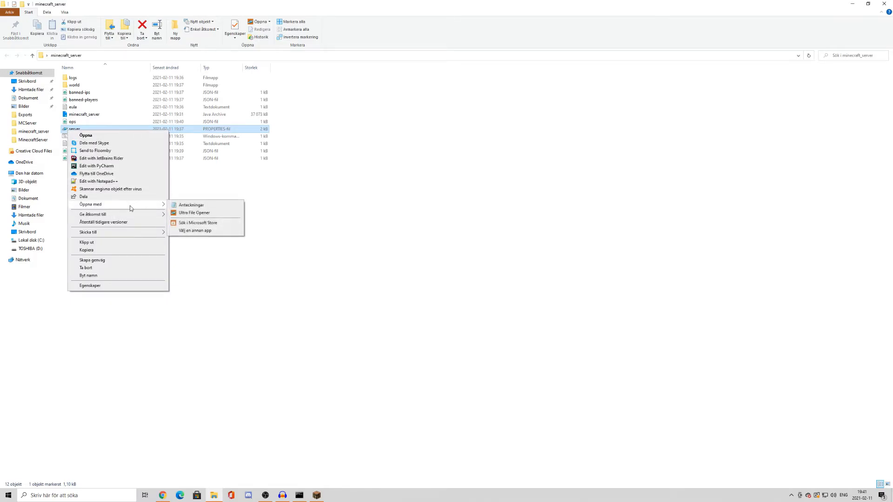
click(192, 205)
Examine the server properties file, particularly the settings from max-tick-time down to difficulty and spawn-monsters
scroll(245, 263, down, 5)
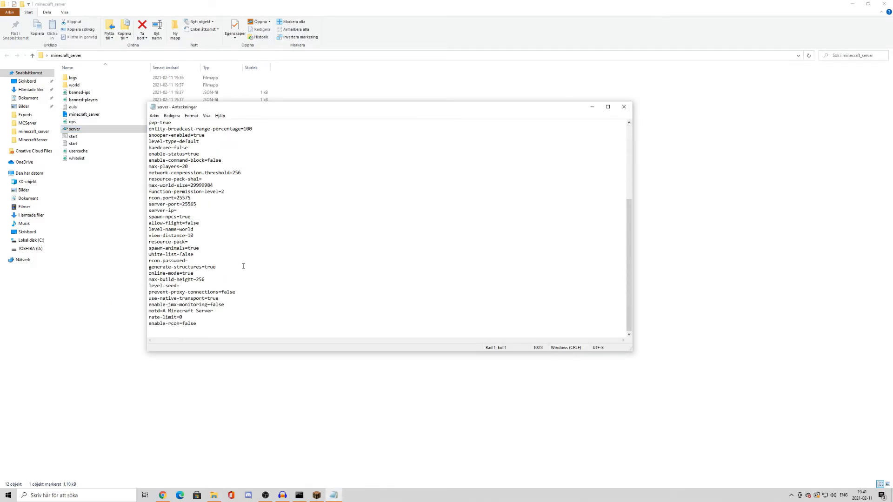
drag(216, 318, 182, 146)
click(221, 185)
scroll(195, 300, up, 6)
drag(194, 217, 166, 225)
click(203, 221)
click(196, 230)
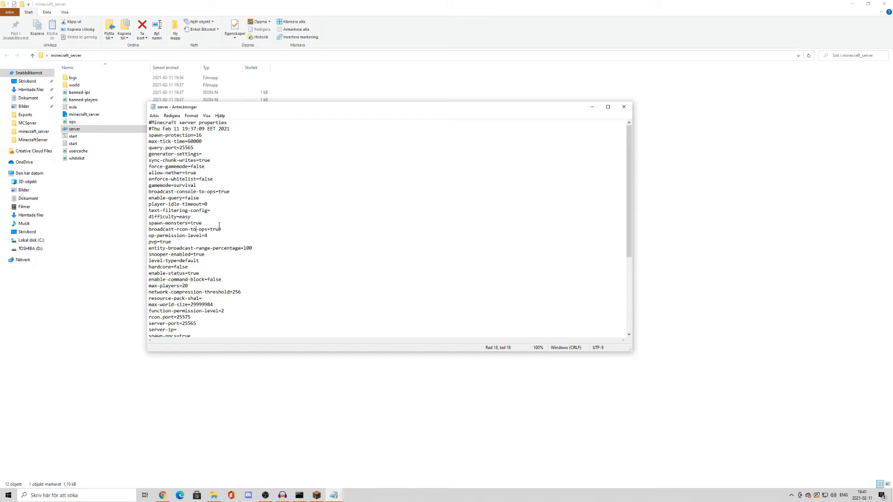
drag(207, 141, 149, 153)
click(213, 148)
click(185, 154)
drag(173, 166, 241, 222)
click(248, 242)
Examine the remaining server properties, including max-world-size, hardcore and max-players
scroll(256, 270, down, 1)
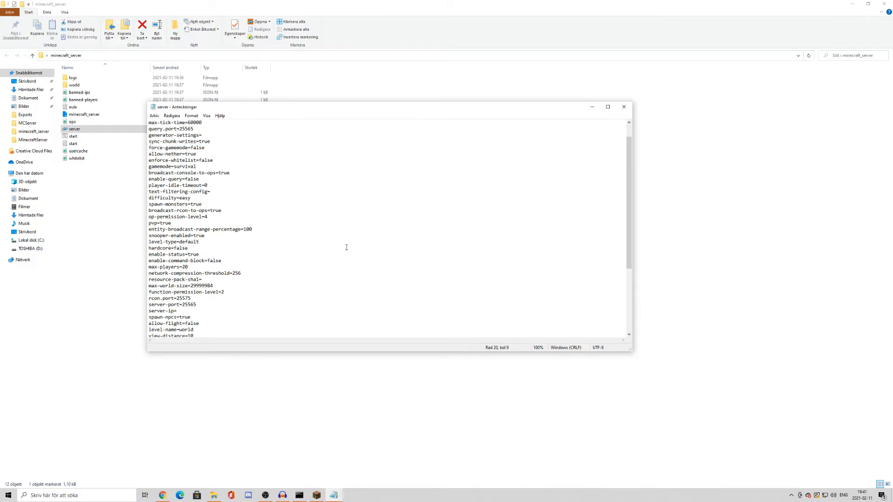
scroll(274, 255, down, 5)
scroll(205, 279, down, 1)
click(151, 187)
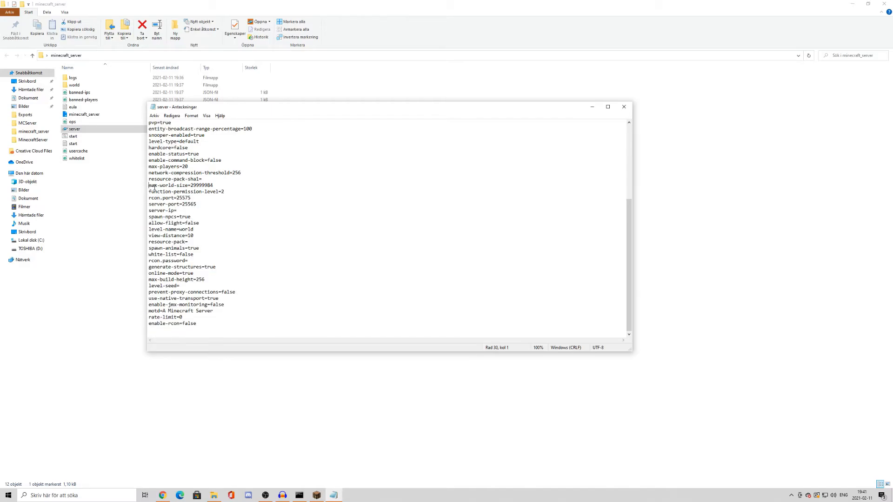
scroll(277, 238, up, 6)
drag(229, 155, 221, 116)
click(245, 334)
double_click(231, 189)
click(223, 213)
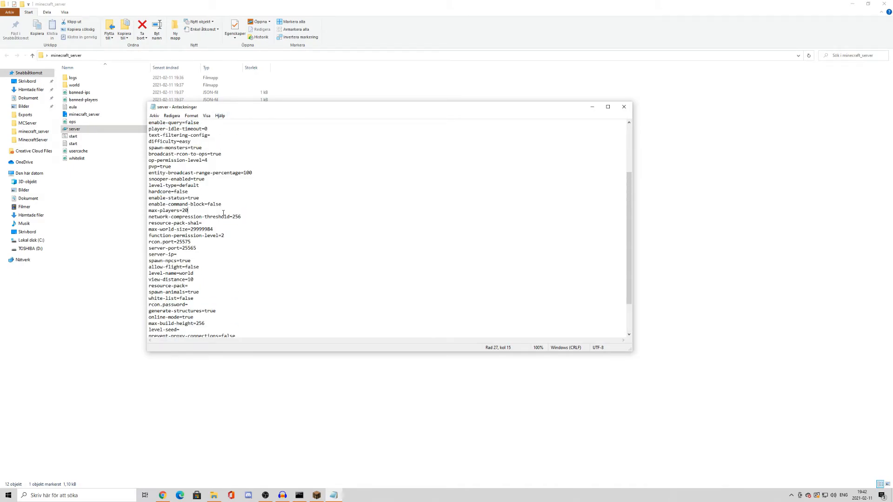
Save the server properties file and close the text editor
scroll(224, 213, up, 4)
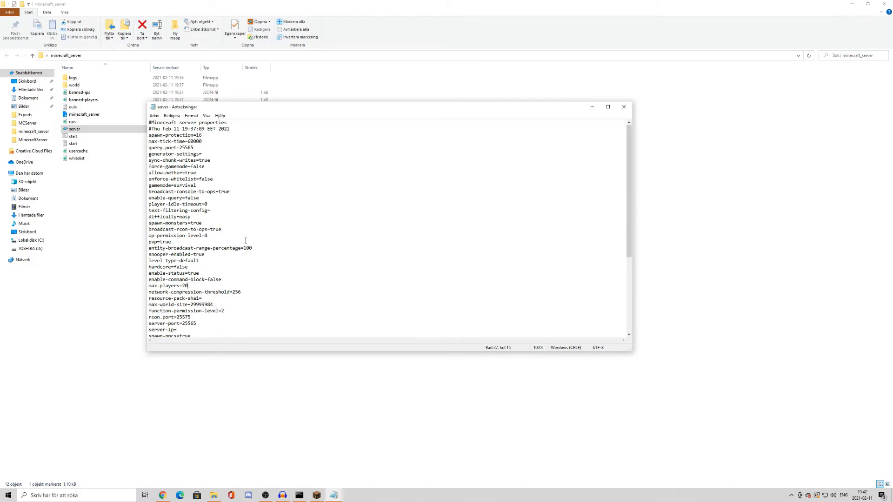
click(154, 115)
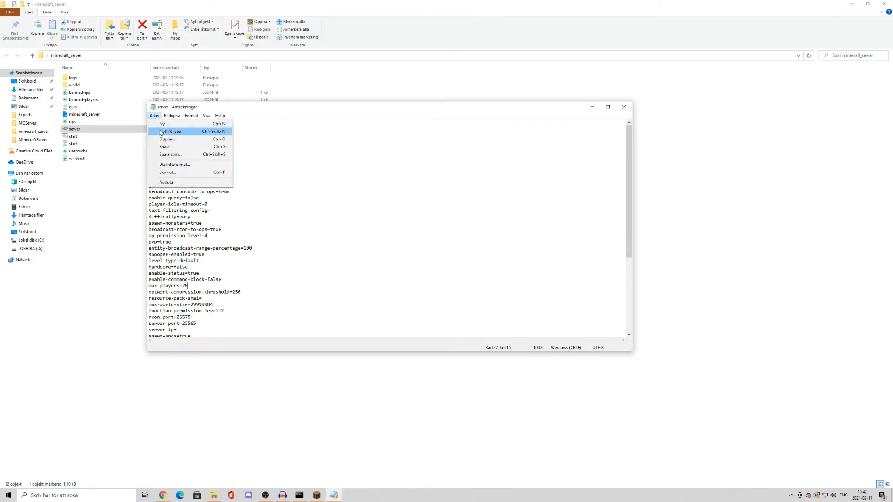
click(167, 147)
click(629, 111)
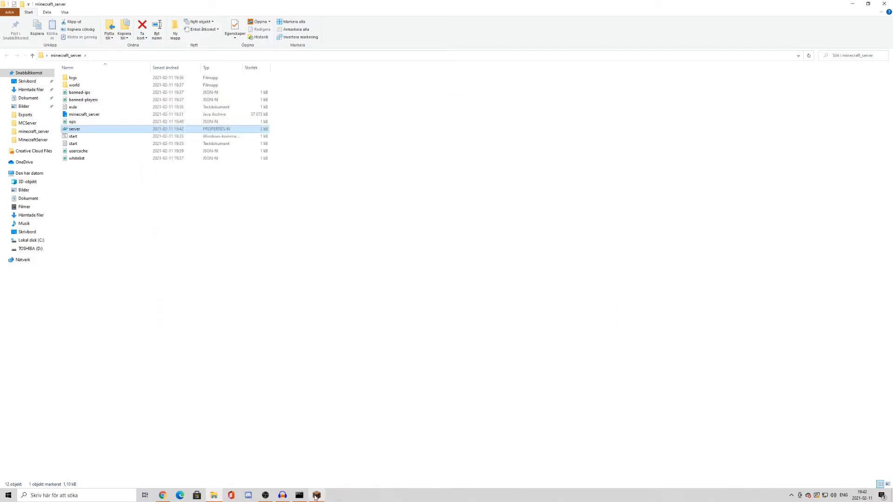
Switch to Minecraft, disconnect from the server, and try to rejoin it from the multiplayer list
click(316, 496)
click(447, 291)
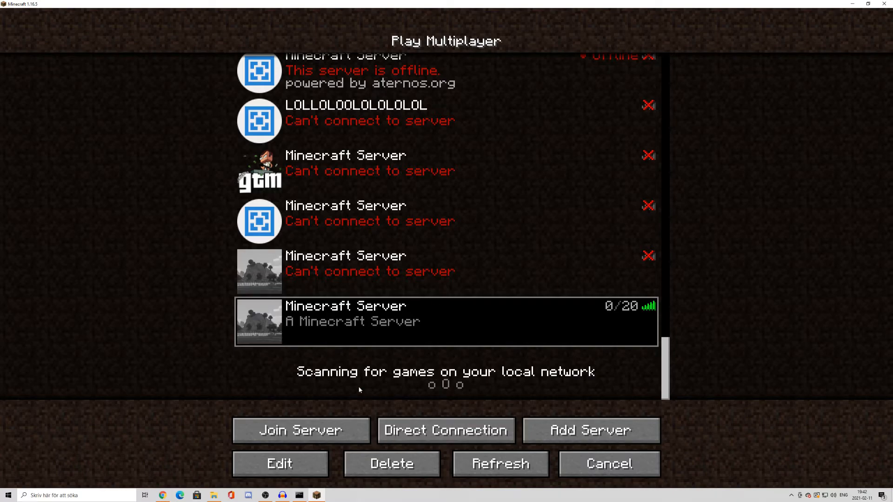
click(274, 319)
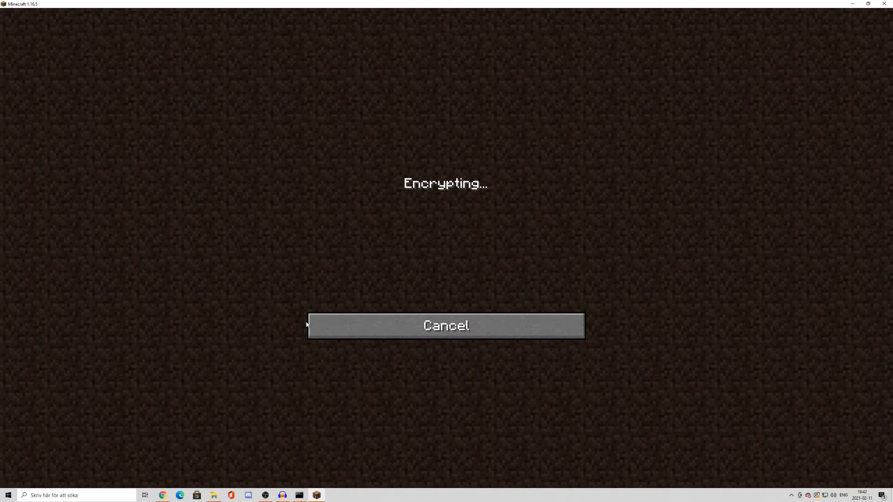
click(362, 338)
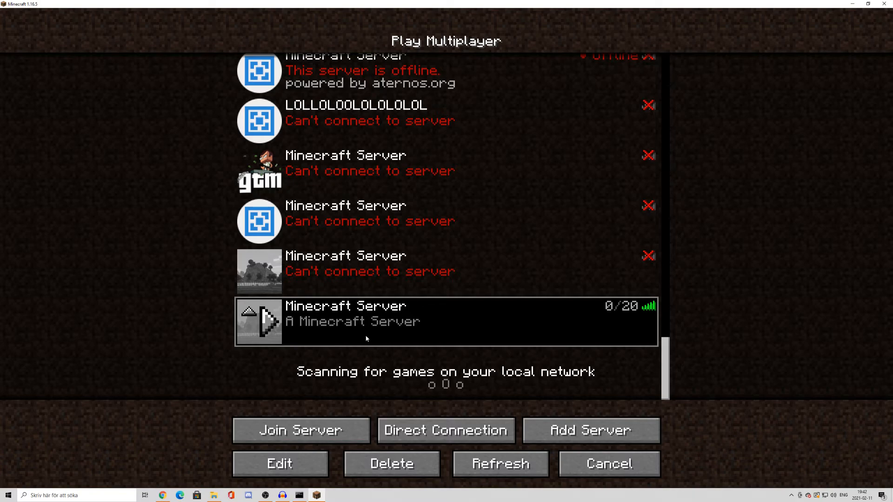
Switch to the server console window and cancel its text selection so the paused output resumes
click(299, 495)
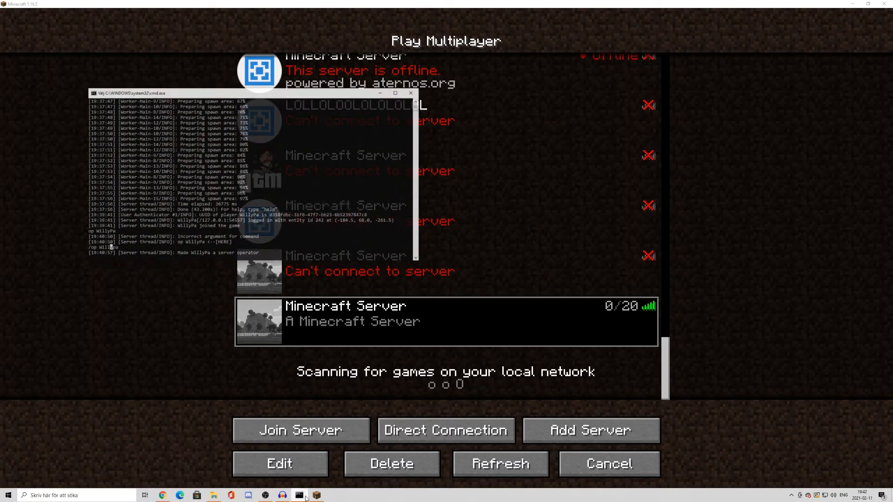
click(222, 248)
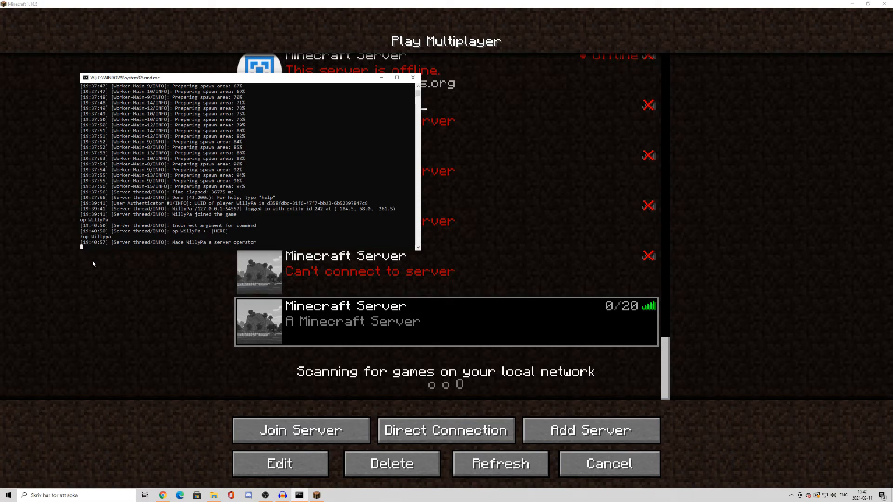
key(Return)
scroll(188, 224, down, 7)
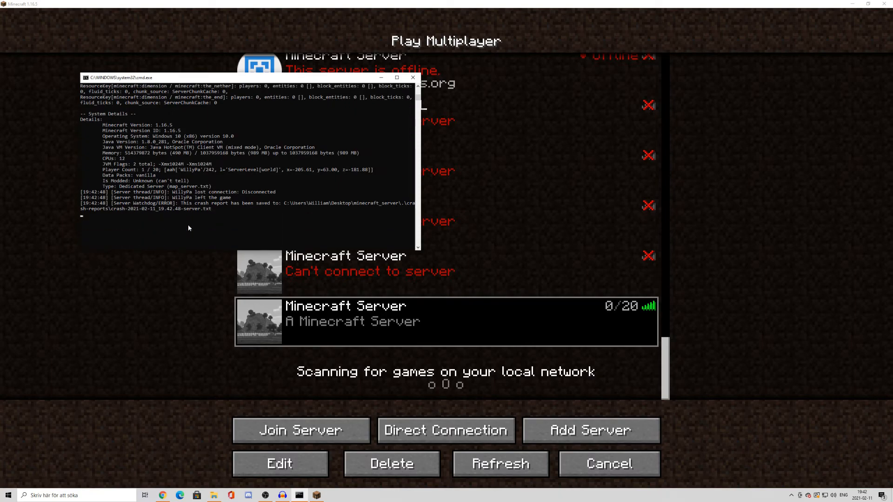
scroll(268, 168, up, 6)
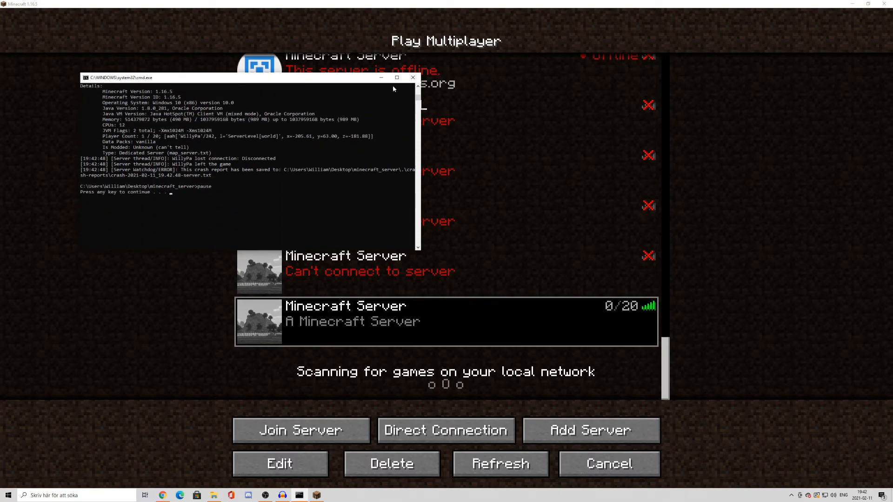
Examine the console's crash output, including the performance stats, system details and crash report location
click(191, 196)
click(176, 193)
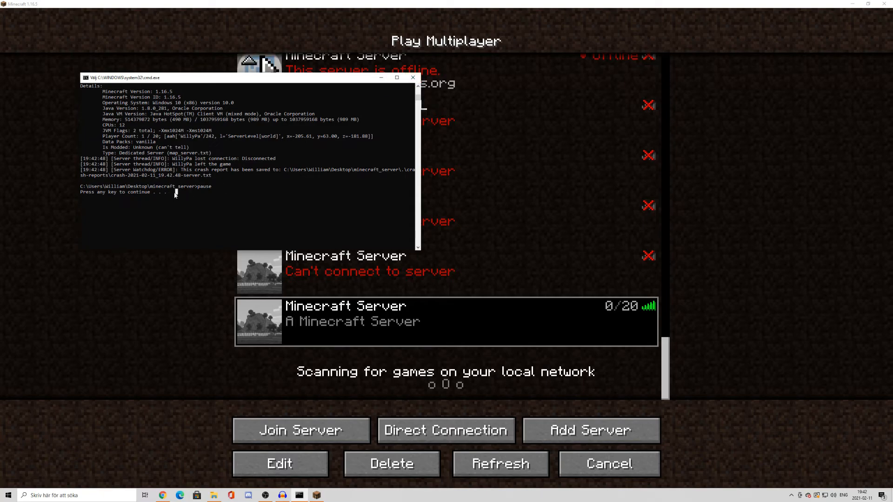
scroll(187, 208, up, 10)
scroll(188, 207, down, 4)
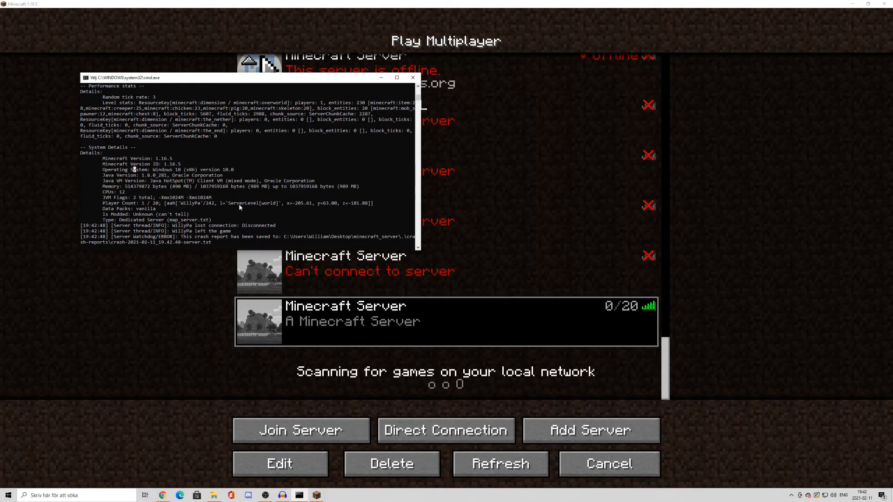
drag(112, 209, 171, 227)
click(171, 227)
scroll(195, 219, down, 4)
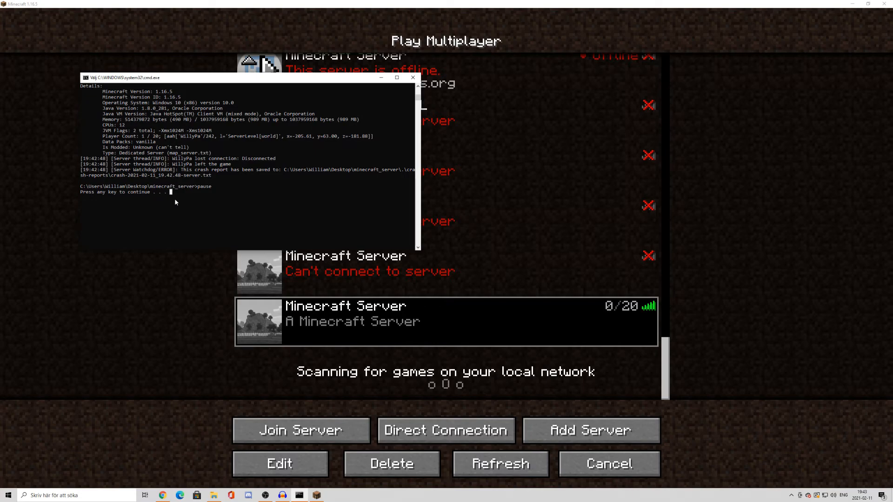
Dismiss the halted console and relaunch the server with the start batch file in the minecraft_server folder
key(Return)
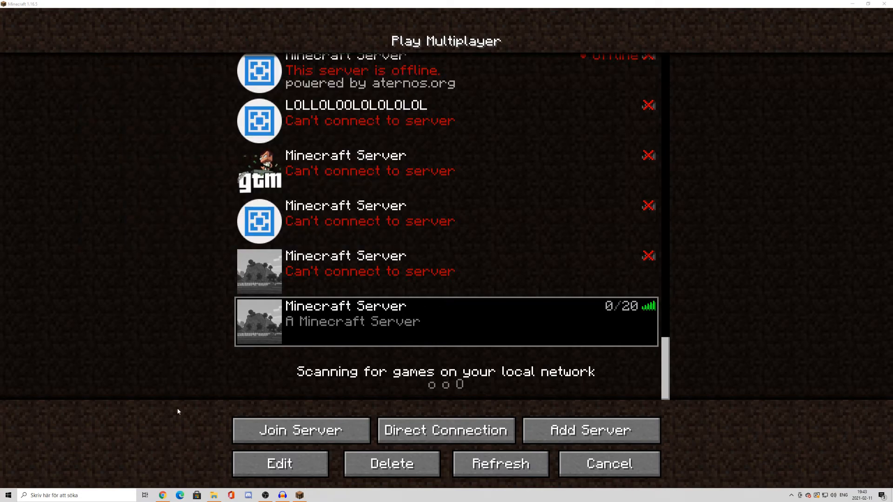
click(851, 4)
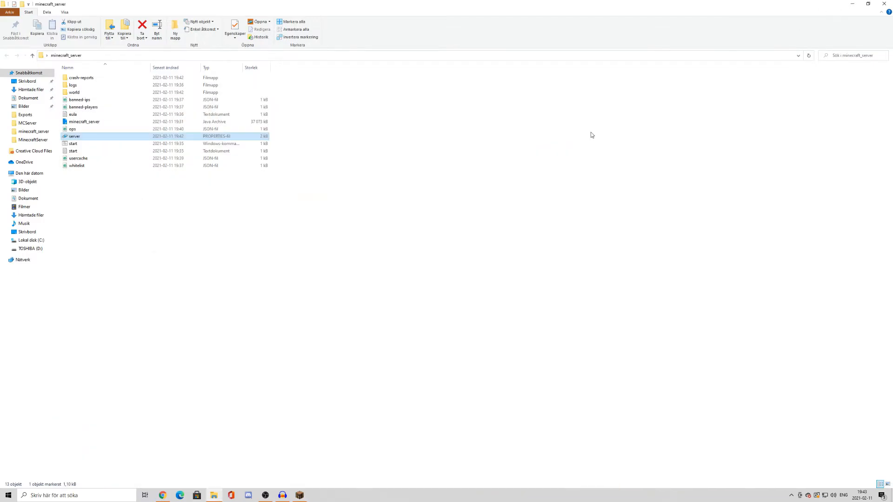
double_click(87, 144)
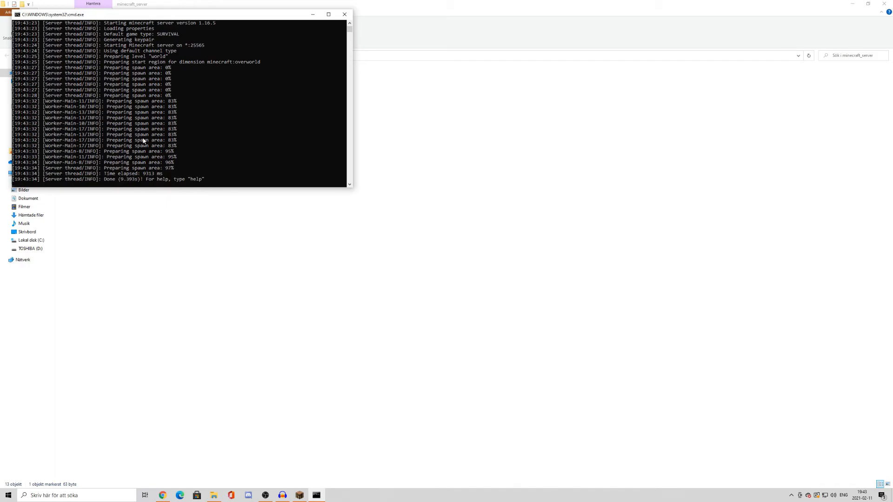
Shut down the server with the stop command and dismiss its console at the pause prompt
text(op)
key(Return)
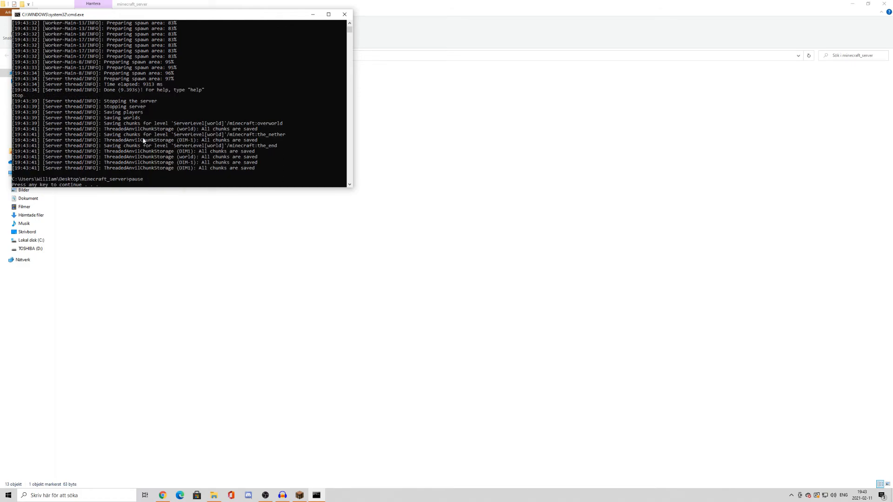
key(Return)
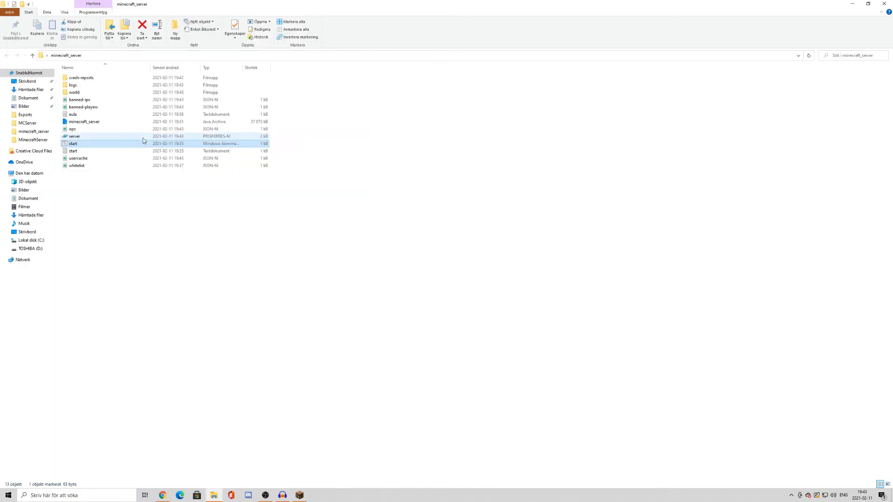